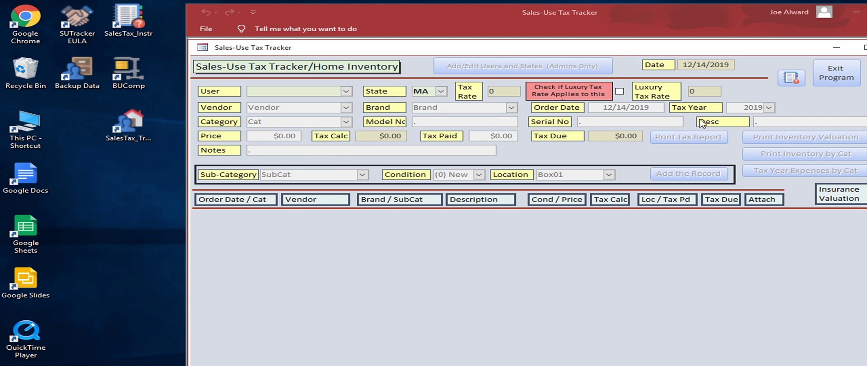
Step: Select the non-admin user from the User list so the 0.0625 MA tax rate fills in
left_click(346, 92)
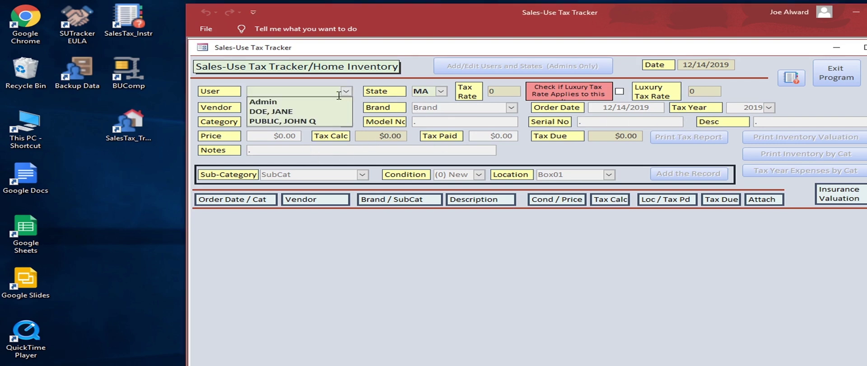
left_click(322, 111)
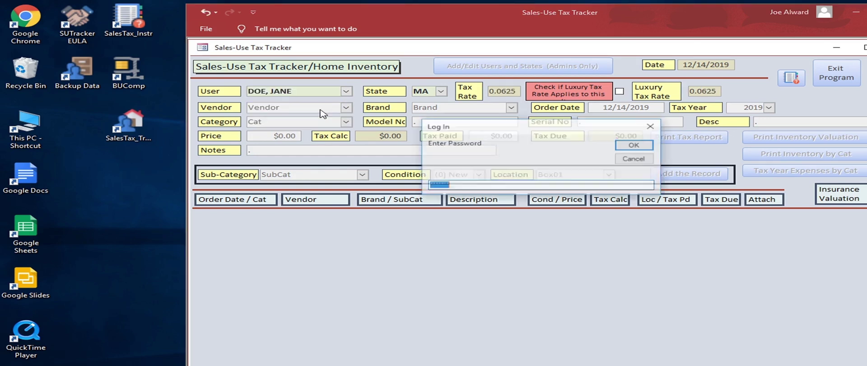
Step: Log in with the selected user's password to load their purchase records
type("**")
key("Return")
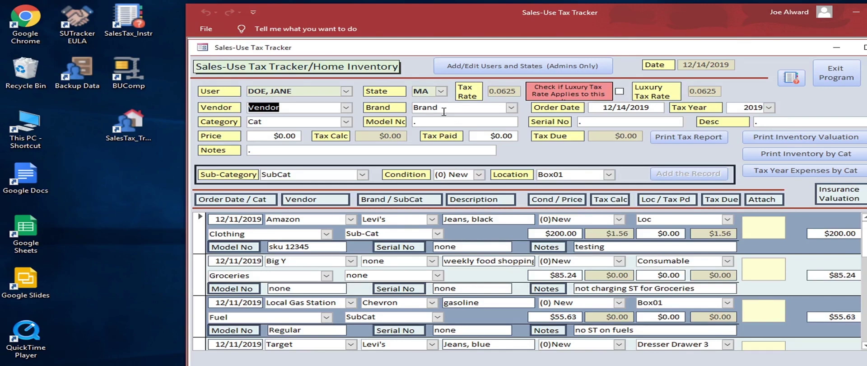
left_click(347, 108)
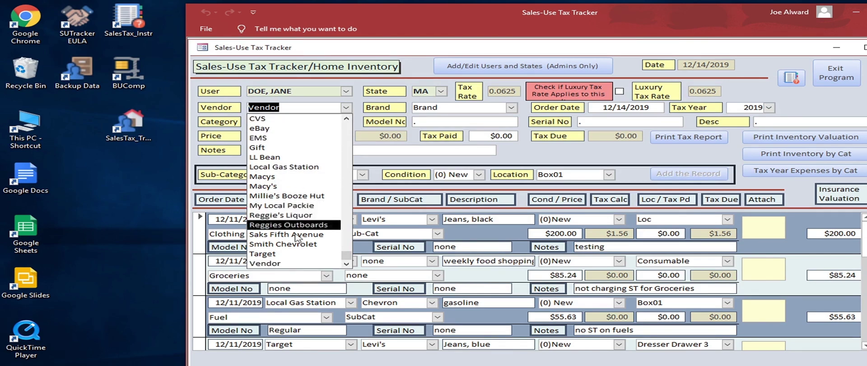
left_click(361, 108)
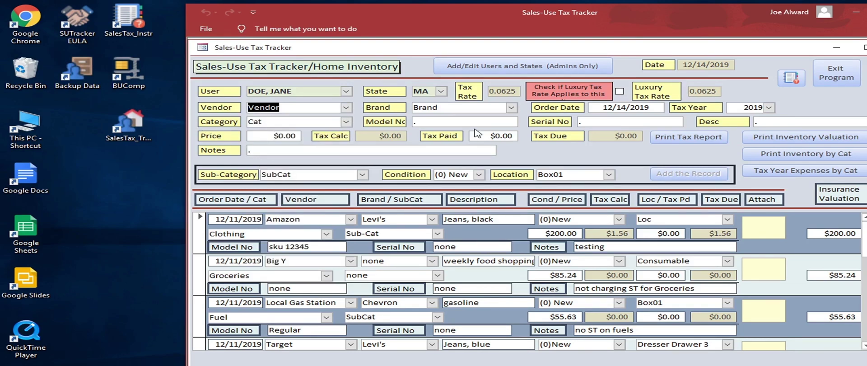
left_click(430, 121)
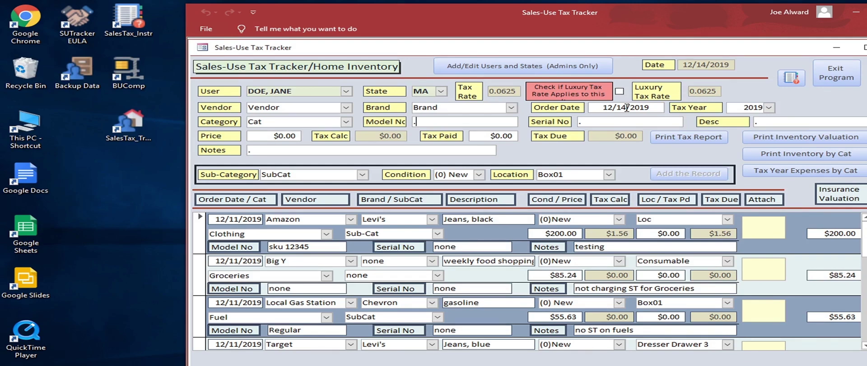
left_click(273, 135)
left_click(485, 137)
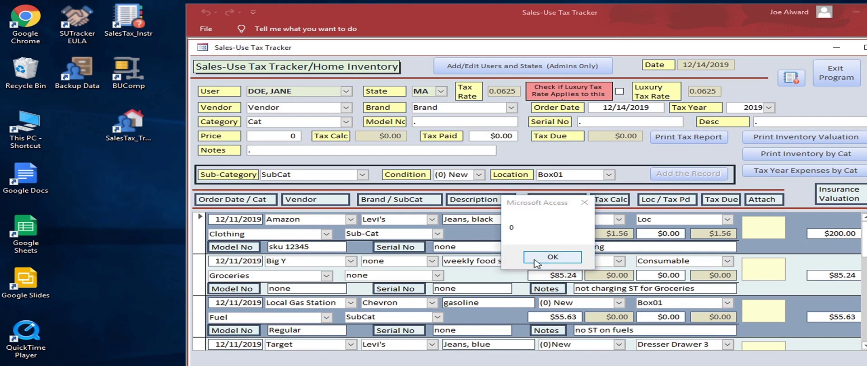
left_click(552, 257)
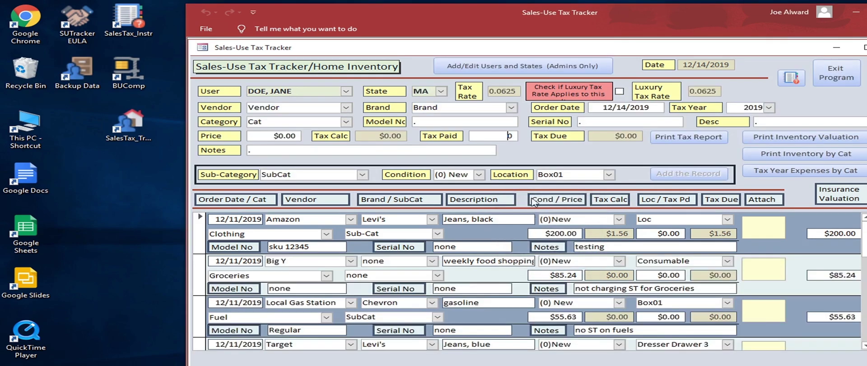
left_click(290, 134)
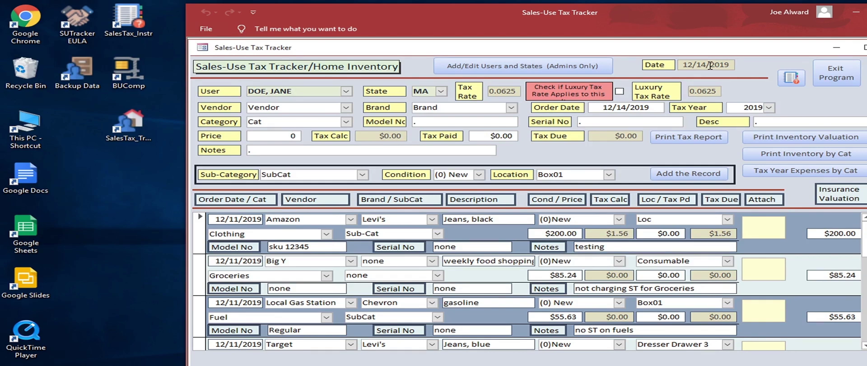
double_click(710, 66)
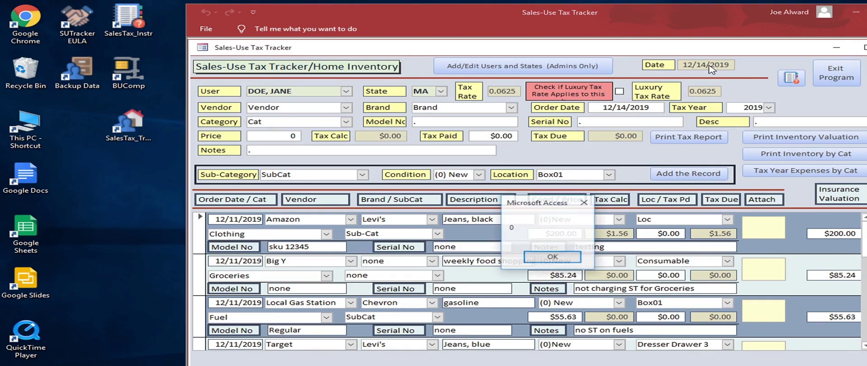
left_click(530, 260)
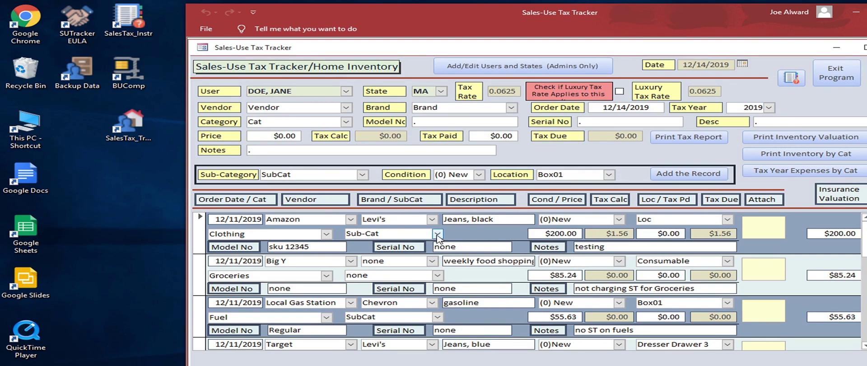
Step: Change the Amazon black jeans record's Sub-Cat to Accessories
left_click(436, 234)
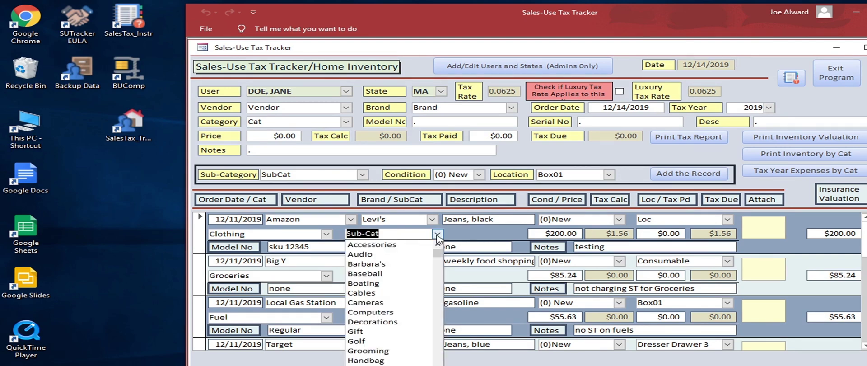
left_click(400, 246)
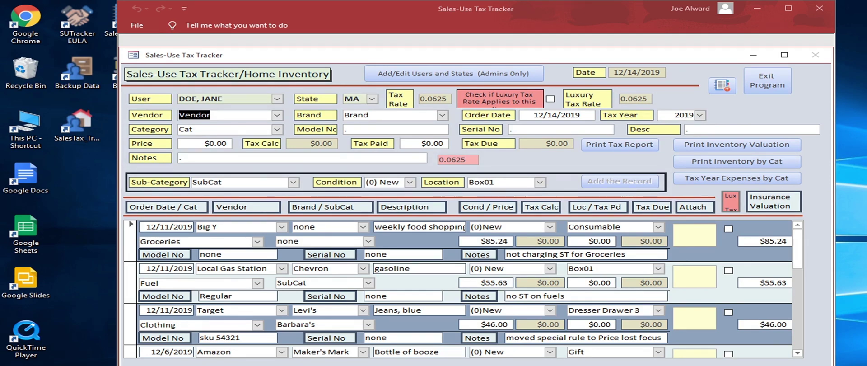
Step: Enter vendor Amazon and brand Gillette, autocompleted from 'Gi', in the new entry row
left_click_drag(226, 115, 157, 115)
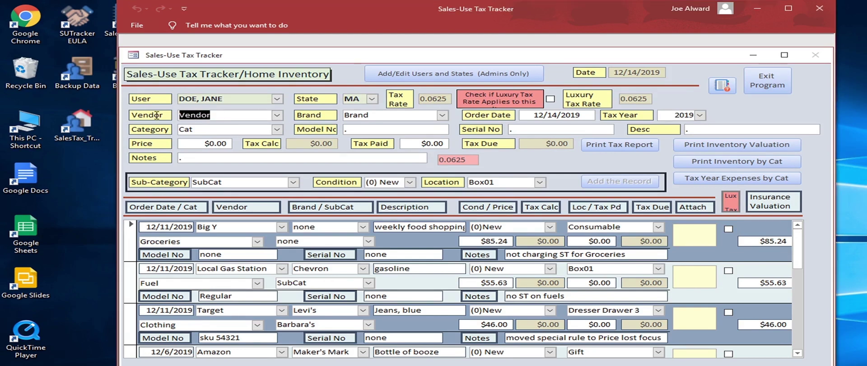
type("Amazon")
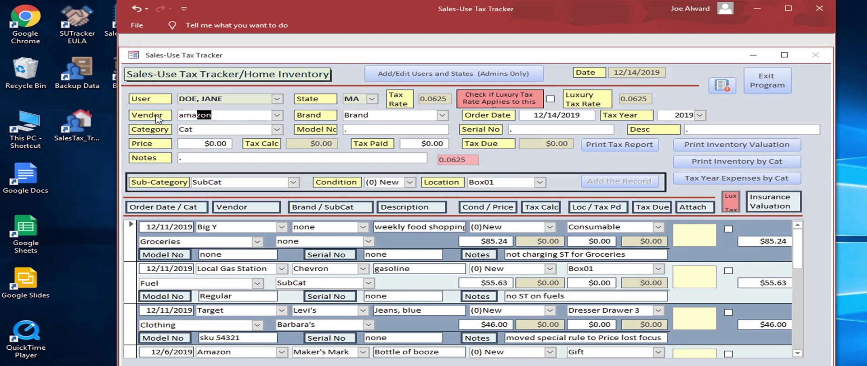
key("Tab")
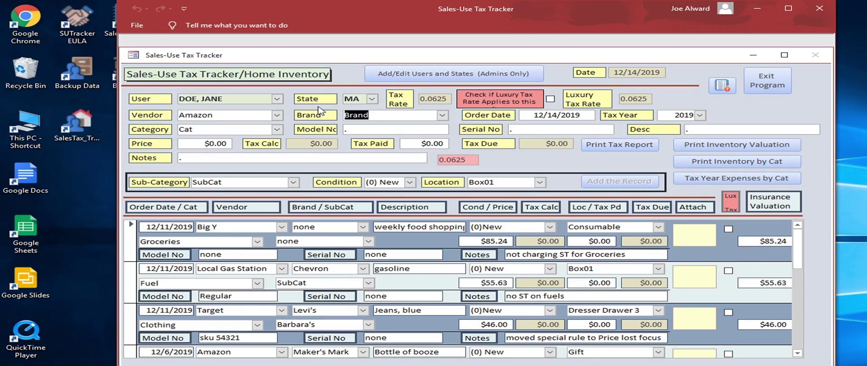
left_click(278, 116)
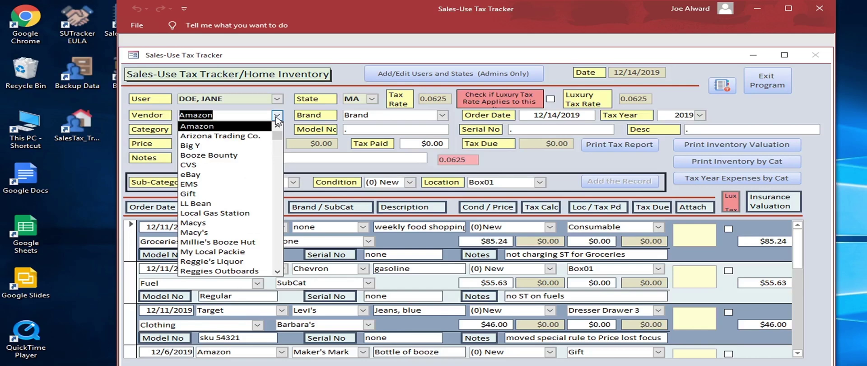
left_click(277, 117)
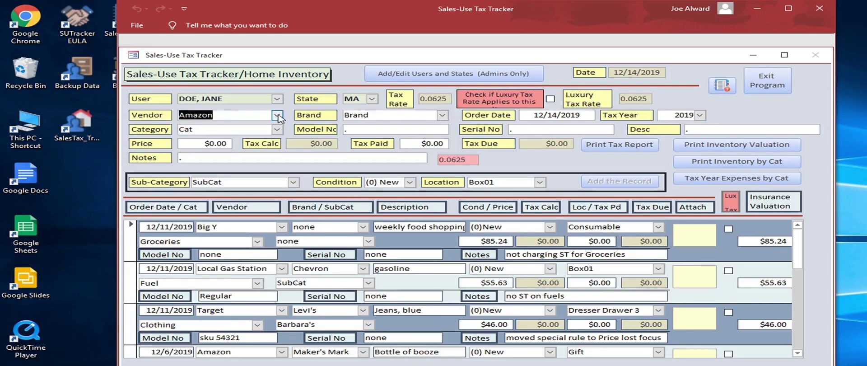
key("Tab")
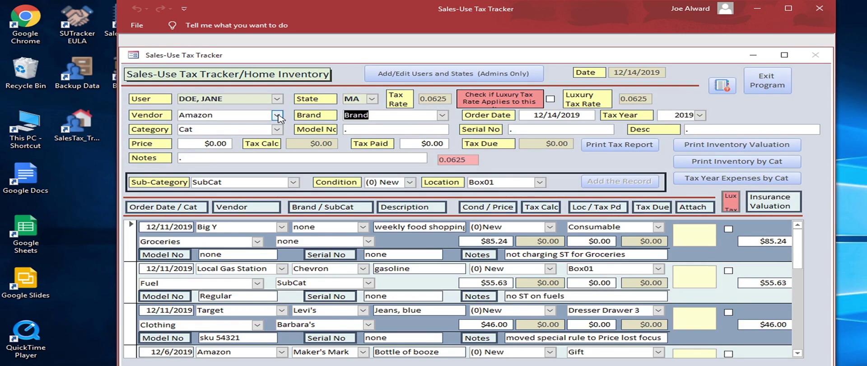
type("Gillette")
key("Tab")
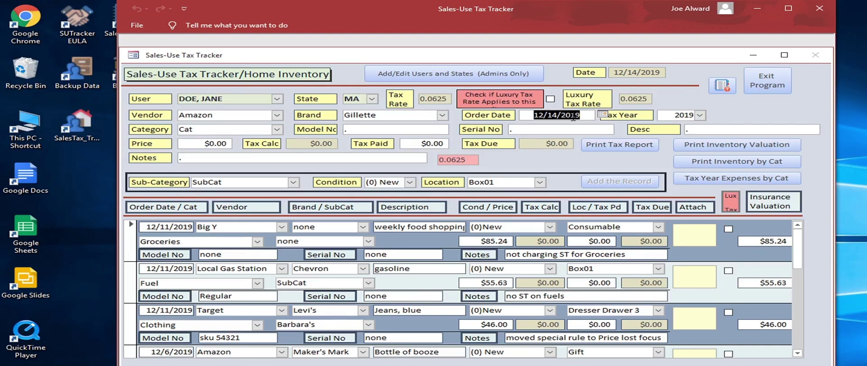
Step: Set the order date to 12/13/2019 and the category to Electronics
left_click(604, 115)
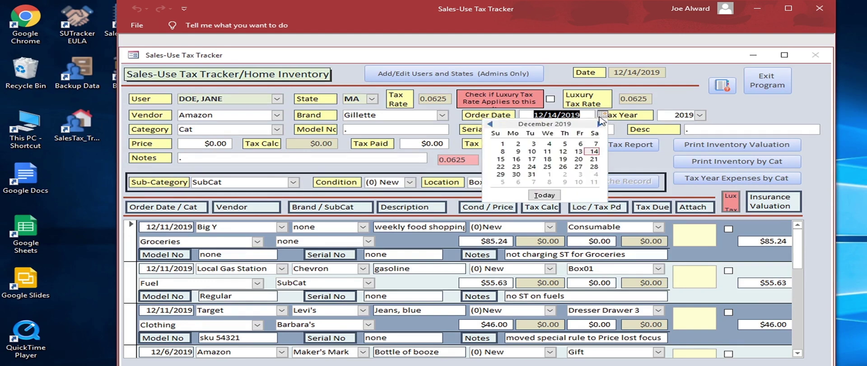
left_click(579, 152)
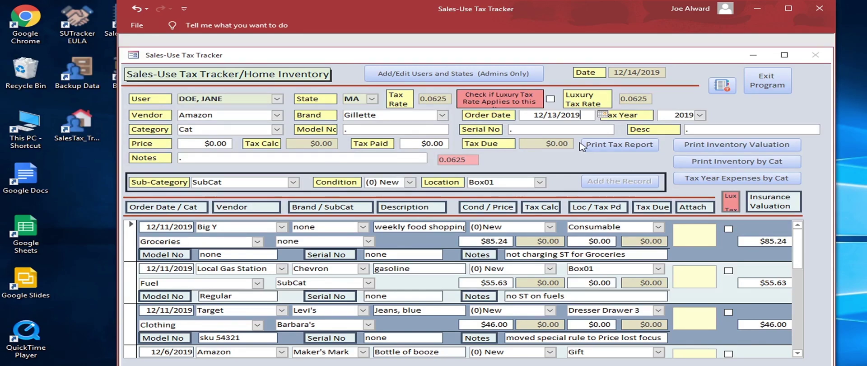
key("Tab")
type("Elexc")
key("BackSpace")
key("BackSpace")
type("ctroni")
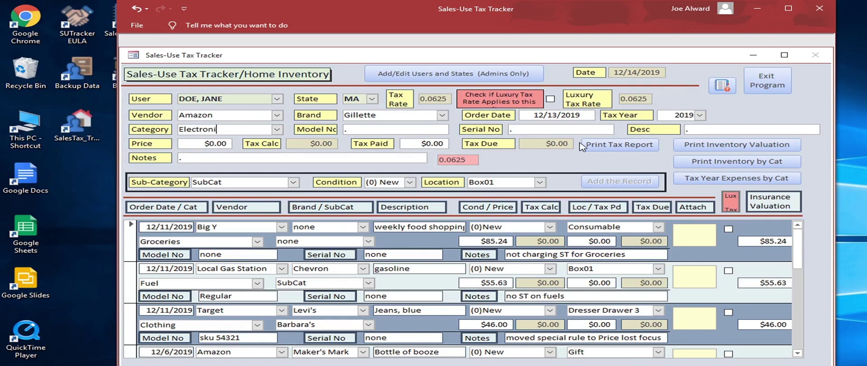
type("cs")
key("Tab")
Step: Enter model number HotRzr and serial number 12345
type("HotRze")
key("BackSpace")
type("r")
key("Tab")
type("12345")
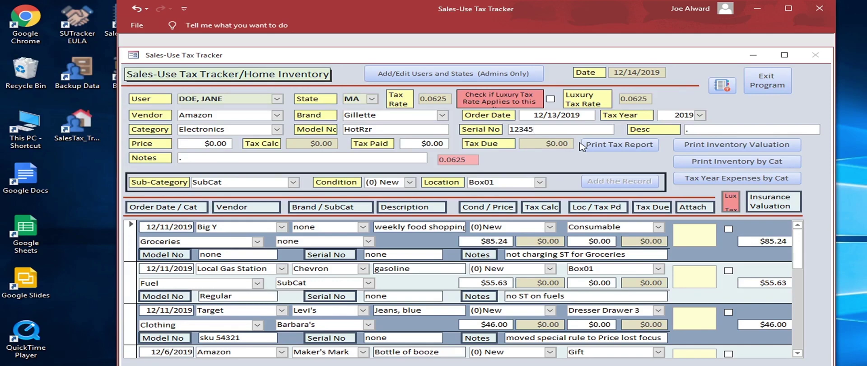
key("Tab")
Step: Enter the description 'Hot Razor Starter Kit', clearing stray text typed into Price
type("Hot Razor")
key("Tab")
type("starter")
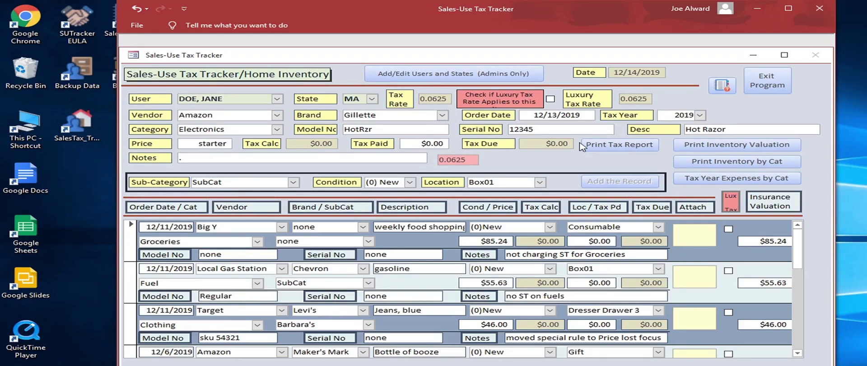
type(" Kit")
key("BackSpace")
key("BackSpace")
key("BackSpace")
key("BackSpace")
key("BackSpace")
key("BackSpace")
key("BackSpace")
key("BackSpace")
key("BackSpace")
key("BackSpace")
type("0")
left_click(751, 129)
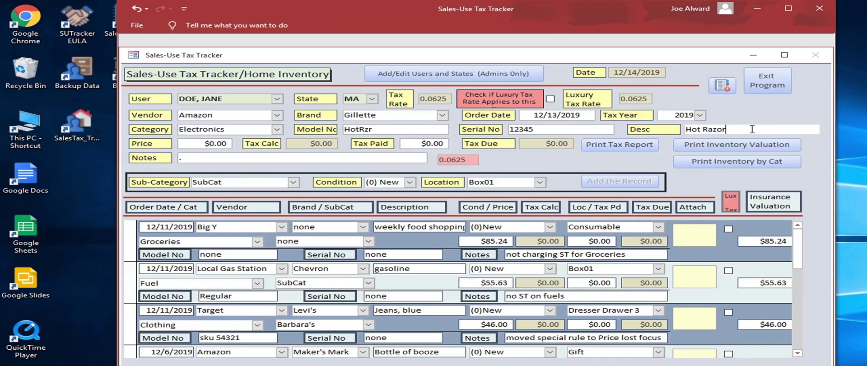
type("Starter ")
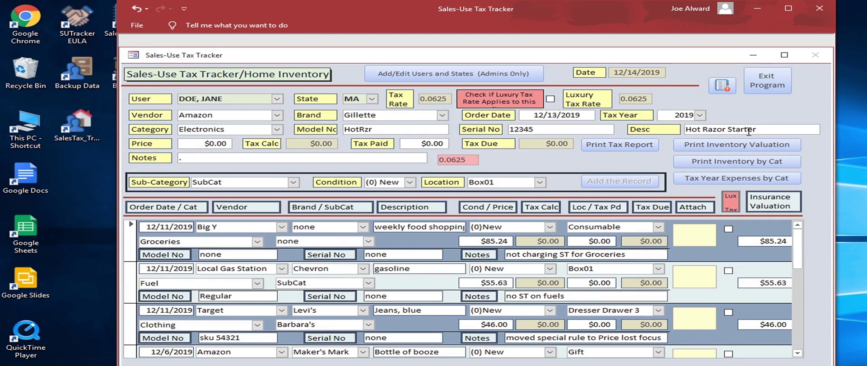
type("Kit")
key("Tab")
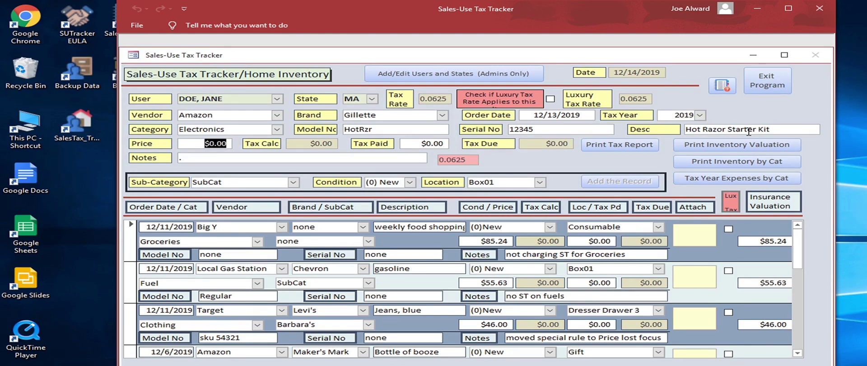
Step: Enter price 49.99 and tax paid 3.12, then start a note that the item is a gift
type("49.99")
key("Tab")
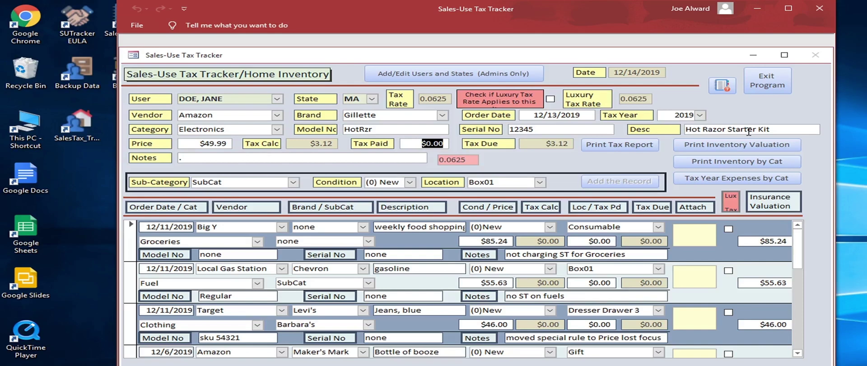
type("3.12")
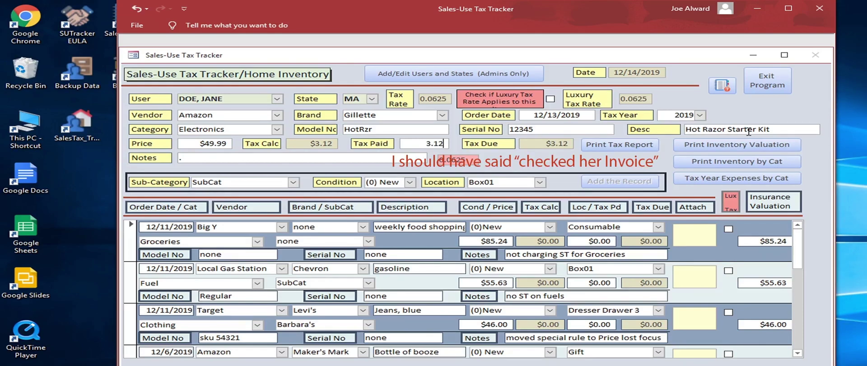
key("Tab")
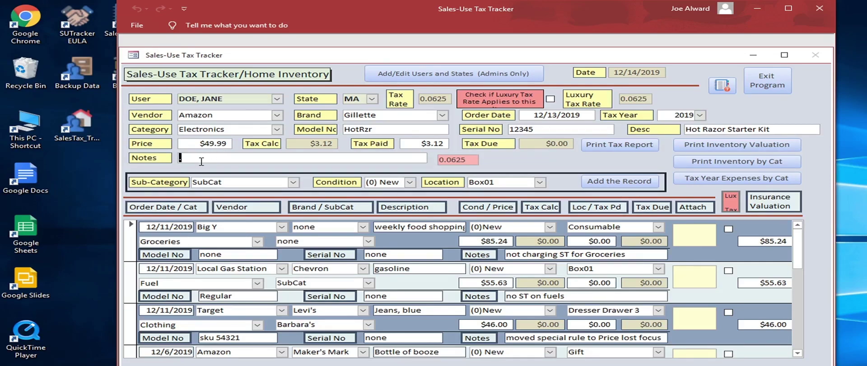
type("gift for John")
Step: Set the sub-category to the gift recipient's name, leaving Condition unchanged
key("Tab")
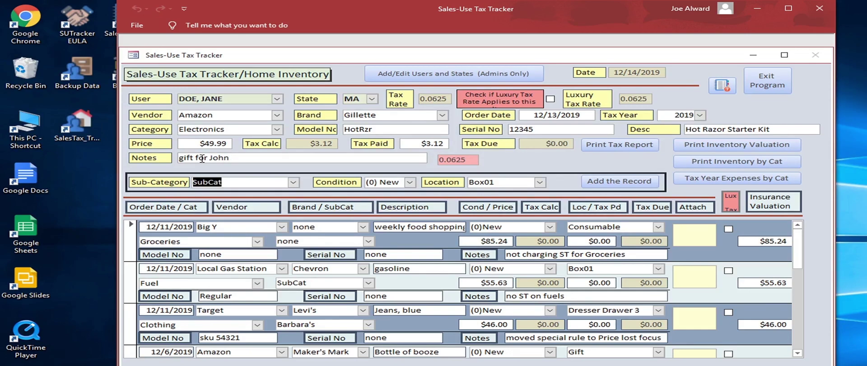
type("John's")
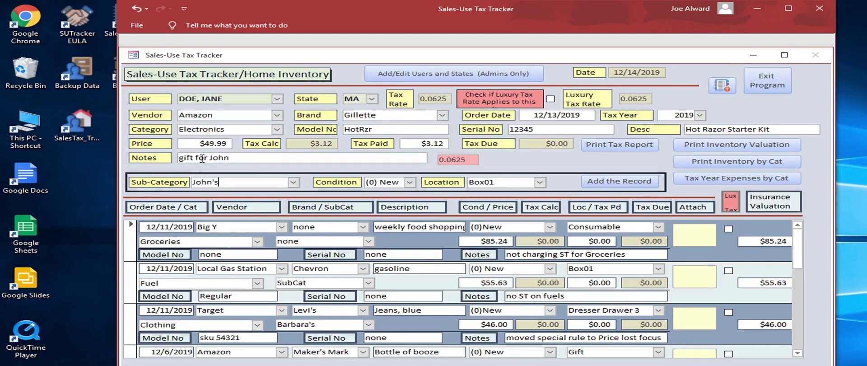
key("Tab")
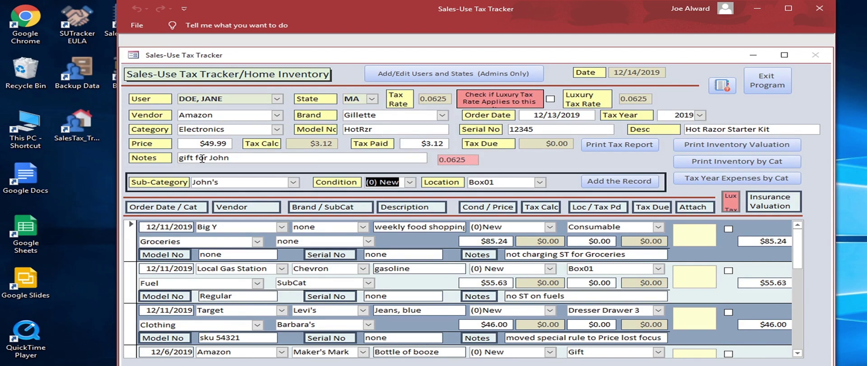
key("Tab")
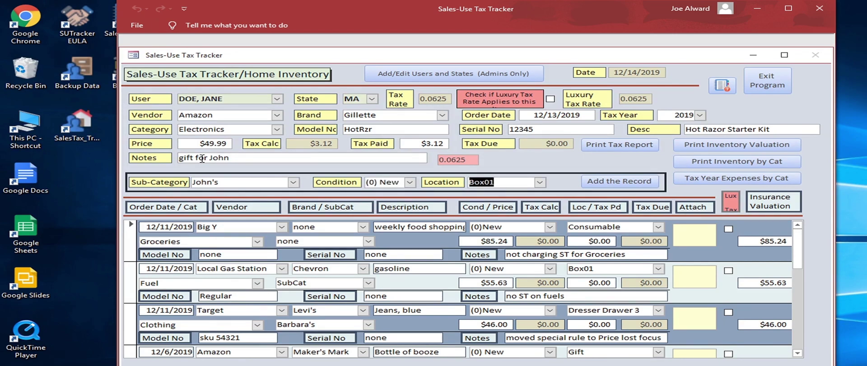
Step: Add the new storage location Gift, correcting the misspelled 'Gitf'
type("Gitf")
key("Tab")
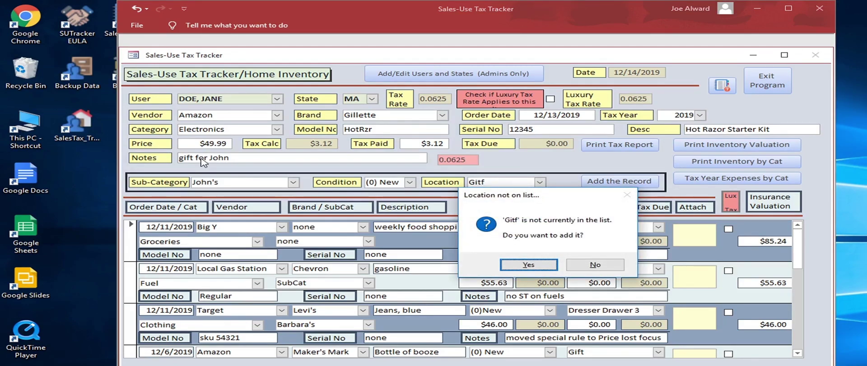
key("Return")
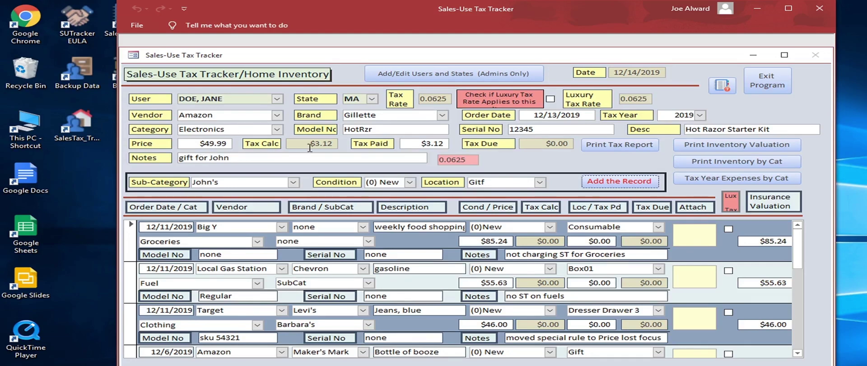
left_click_drag(503, 181, 441, 185)
type("gift")
key("Tab")
Step: Add the Hot Razor Starter Kit purchase as a new record
left_click(623, 182)
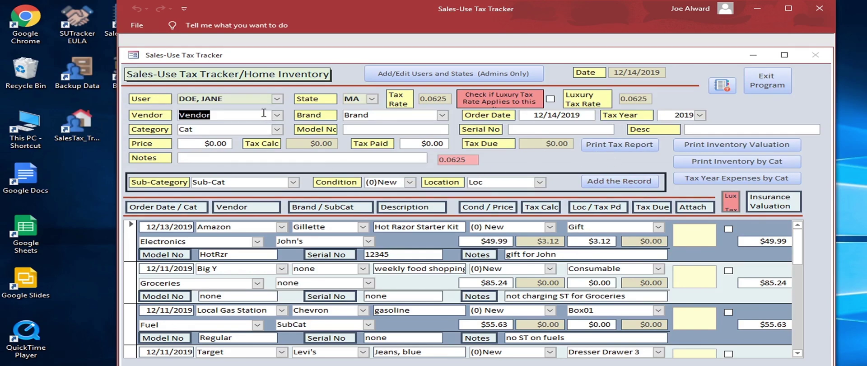
Step: Enter vendor eBay, brand Sony, order date 12/13/19 and category Electronics
type("ebay")
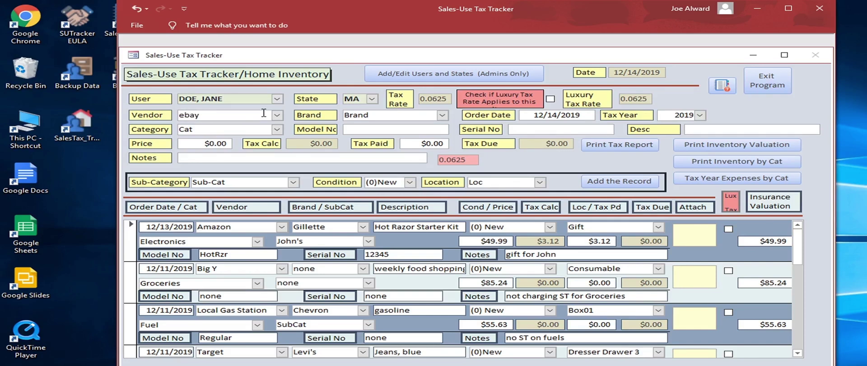
key("Tab")
type("Sony")
key("Tab")
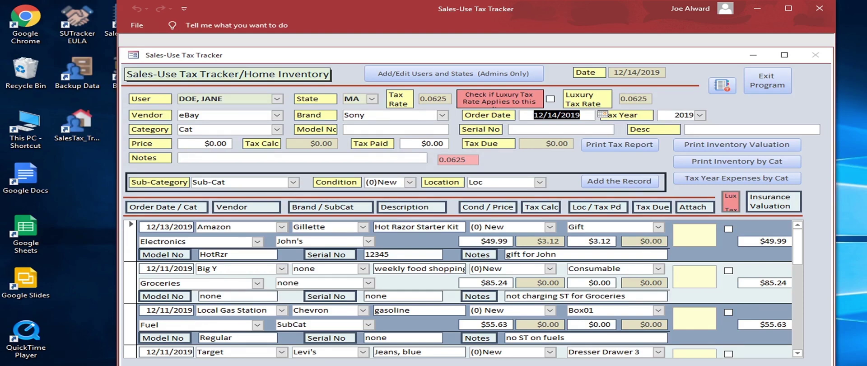
type("1")
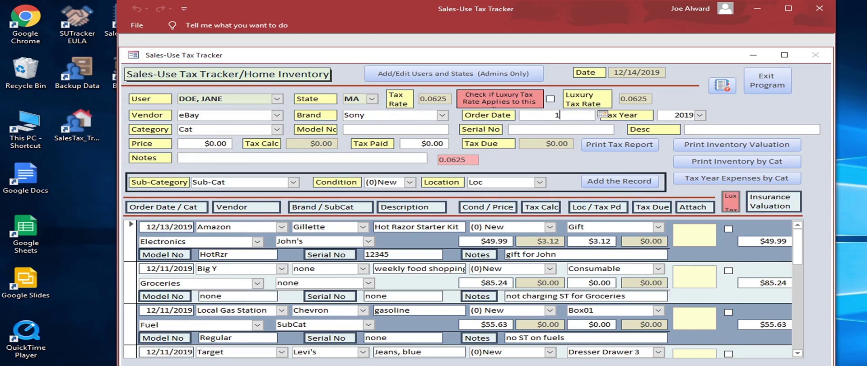
type("2/13/19")
key("Tab")
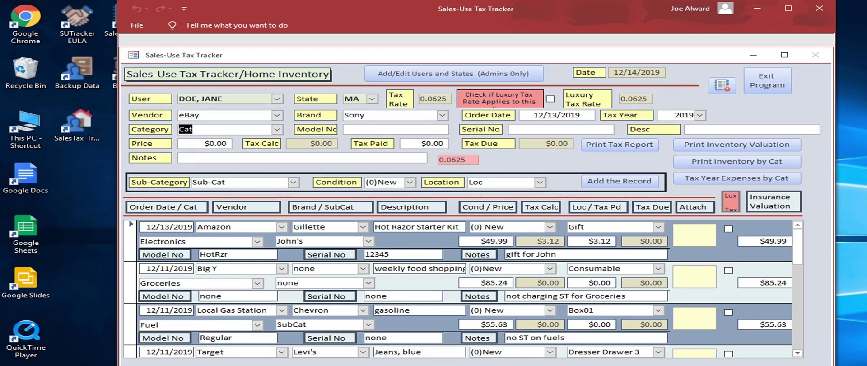
type("Electronics")
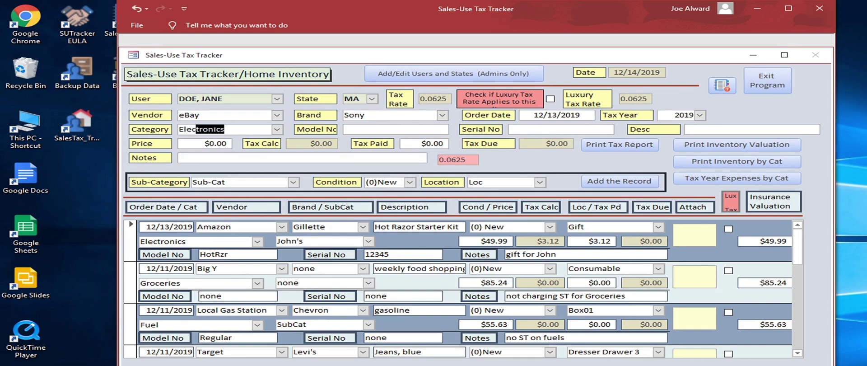
key("Tab")
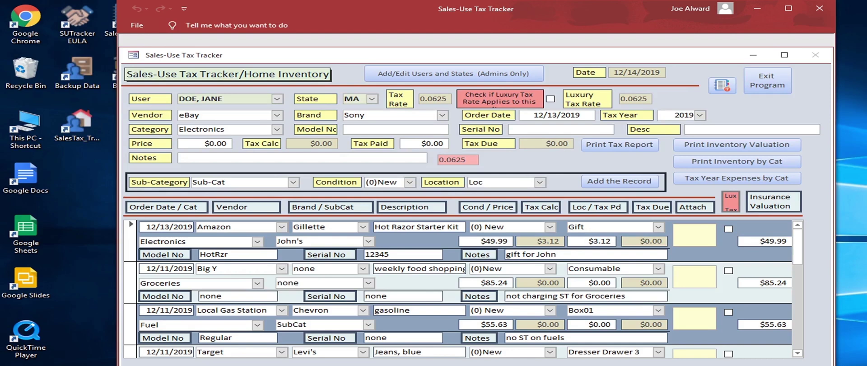
Step: Enter model number WH1000XM3 and serial number 88888
type("WH1000XM3")
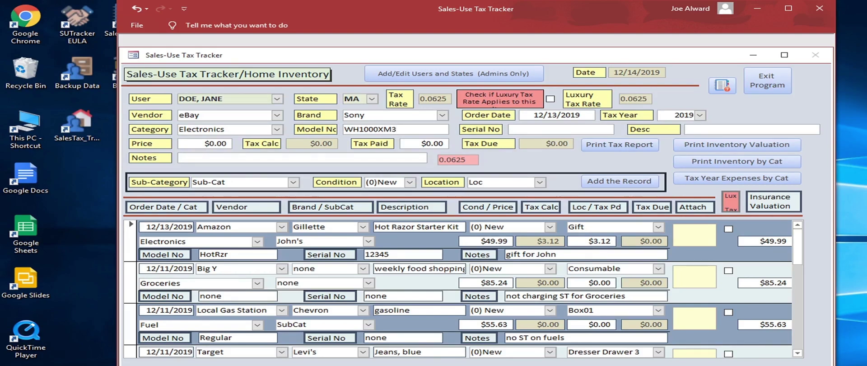
key("Tab")
type("88888")
key("Tab")
Step: Type a draft description 'Noise-Cancelling Bluetooth Headphones', correcting some typos along the way
type("Noise-Cam\\")
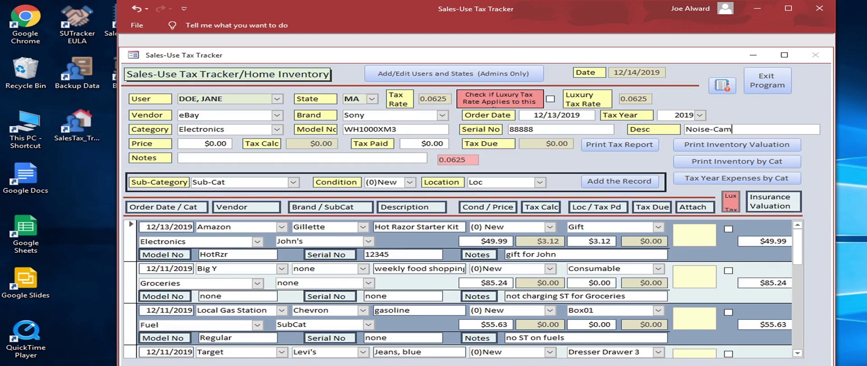
key("BackSpace")
key("BackSpace")
key("BackSpace")
type("o")
key("BackSpace")
type("ancel")
type("ling ")
type("Blur")
key("BackSpace")
type("etooth")
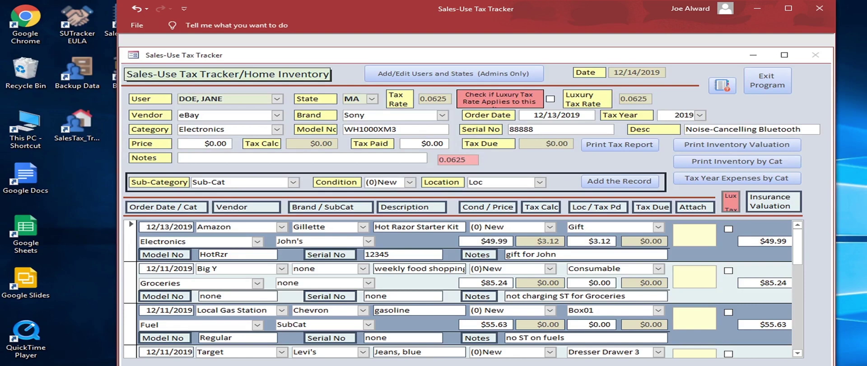
type(" H4eadpjh")
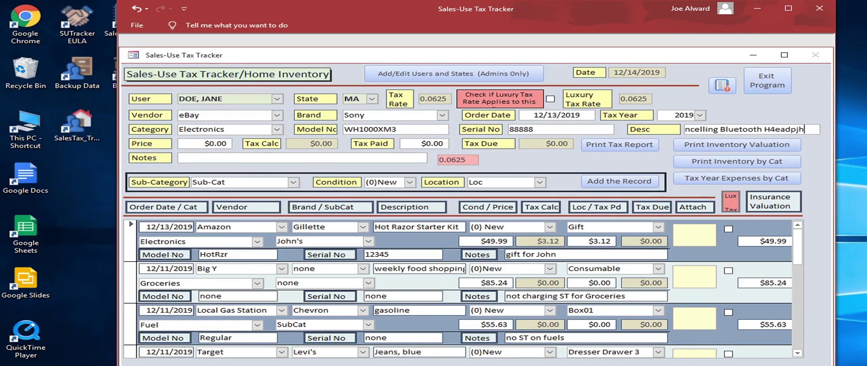
type("ones")
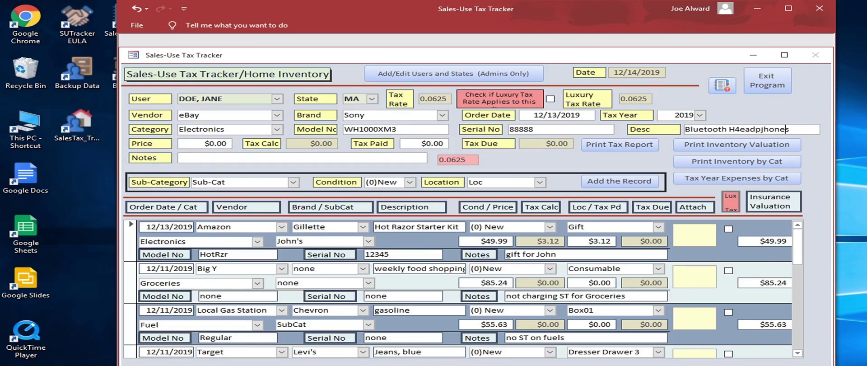
Step: Remove the stray 'j' and '4' from the headphones description
left_click(763, 130)
key("BackSpace")
key("Left")
key("Left")
key("Left")
key("Left")
key("BackSpace")
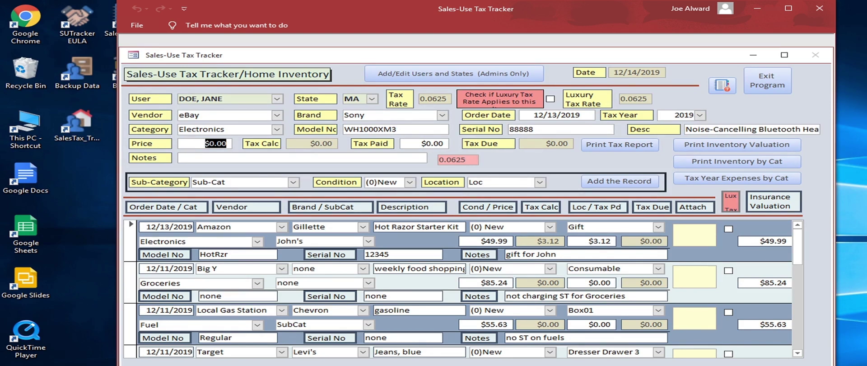
Step: Set price 179.99 (tax $11.25), note 'for me', and sub-category Audio
type("179.99")
key("Tab")
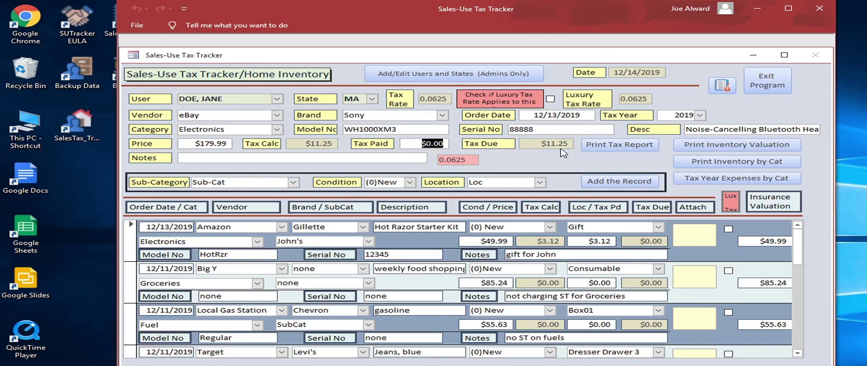
key("Tab")
type("for me")
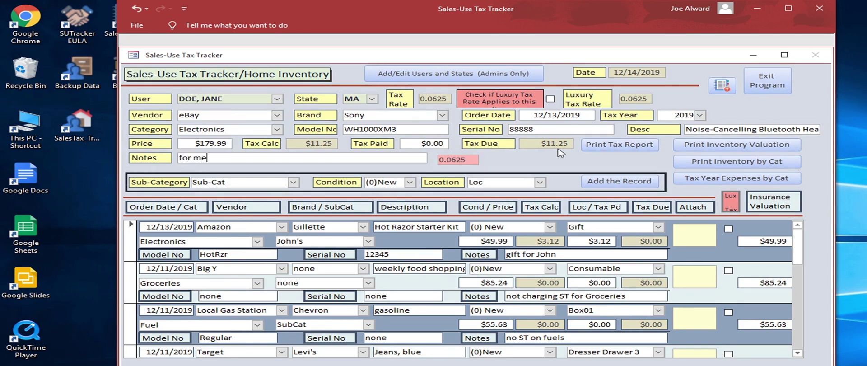
key("Tab")
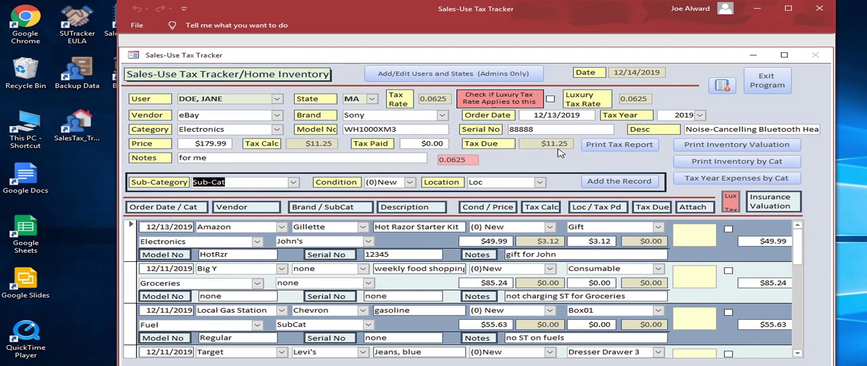
type("Audio")
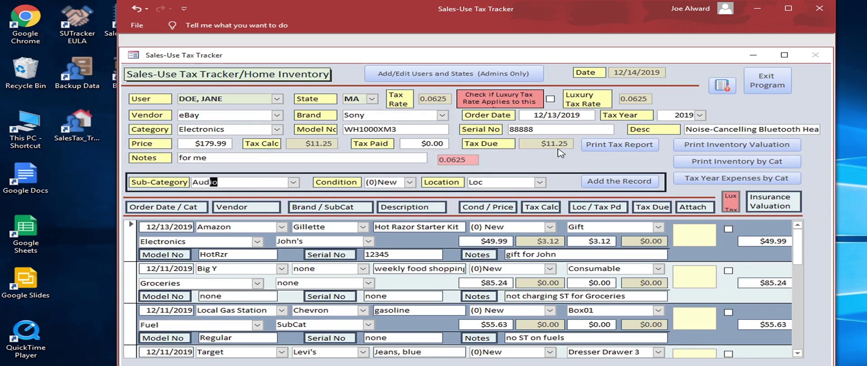
key("Tab")
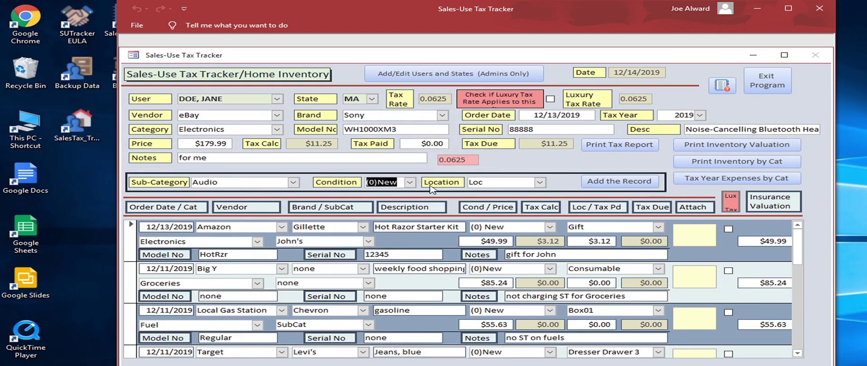
Step: Rate the headphones (2)Good and add Car as a new storage location
left_click(410, 182)
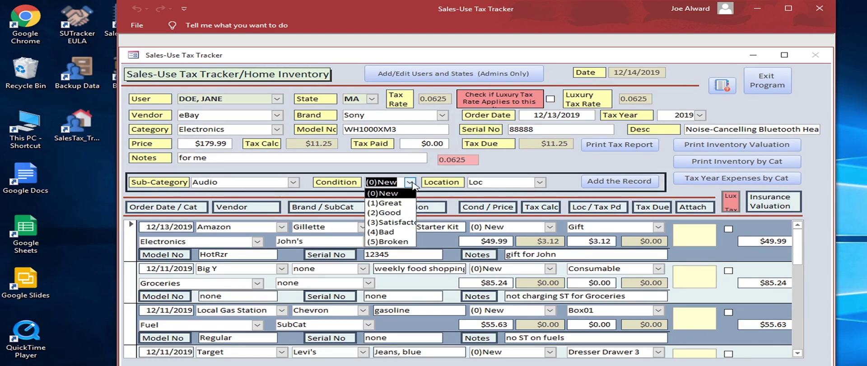
left_click(408, 213)
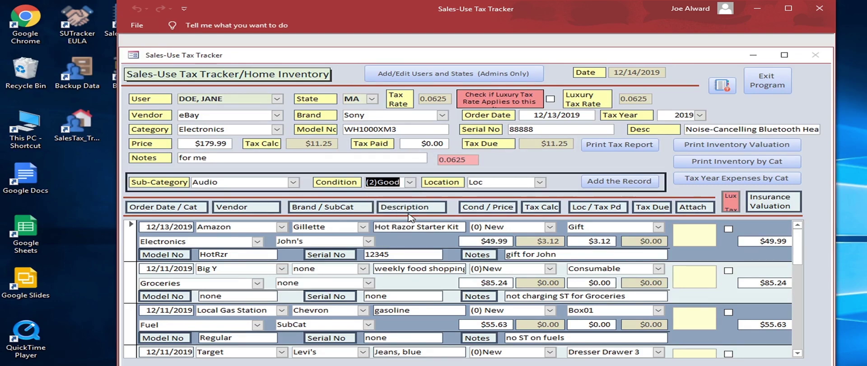
key("Tab")
type("C")
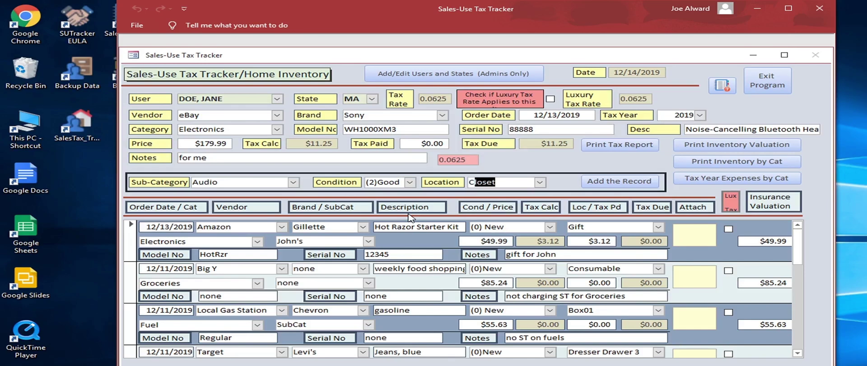
type("ar")
key("Tab")
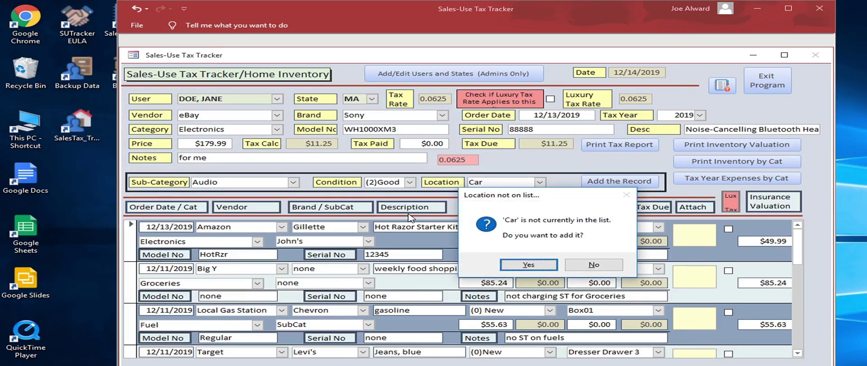
key("Return")
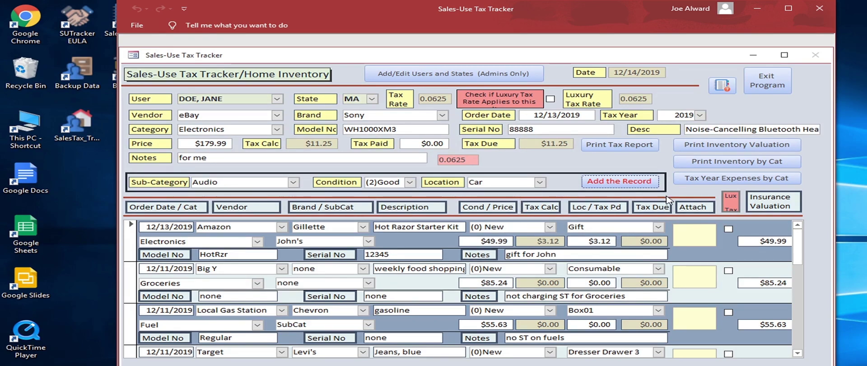
Step: Save the Sony headphones record, then enter vendor Target and brand Faberge for the next item
left_click(640, 183)
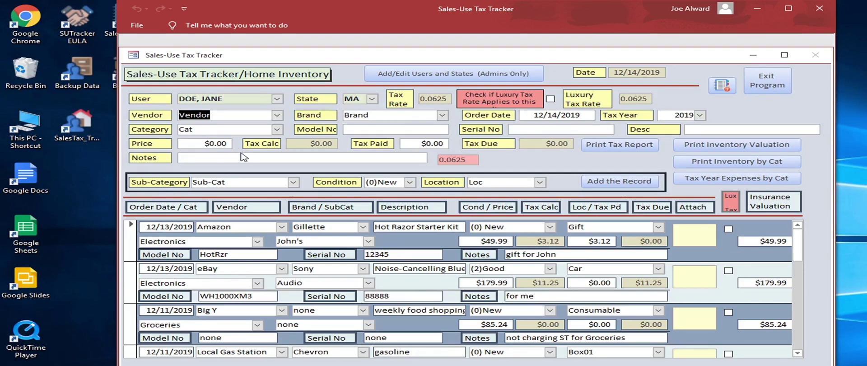
type("Target")
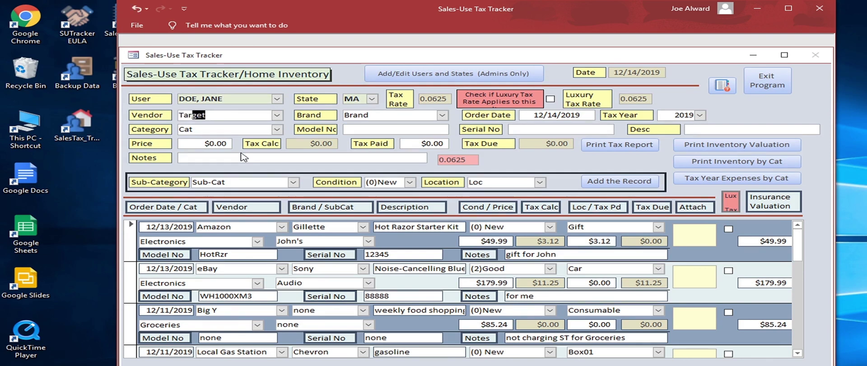
key("Tab")
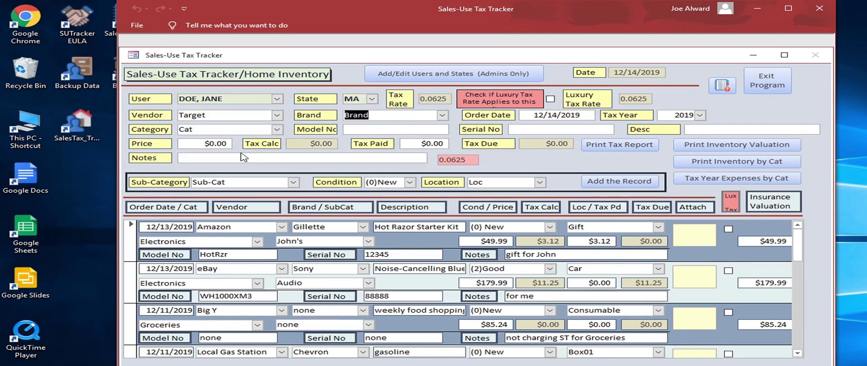
type("Faberge")
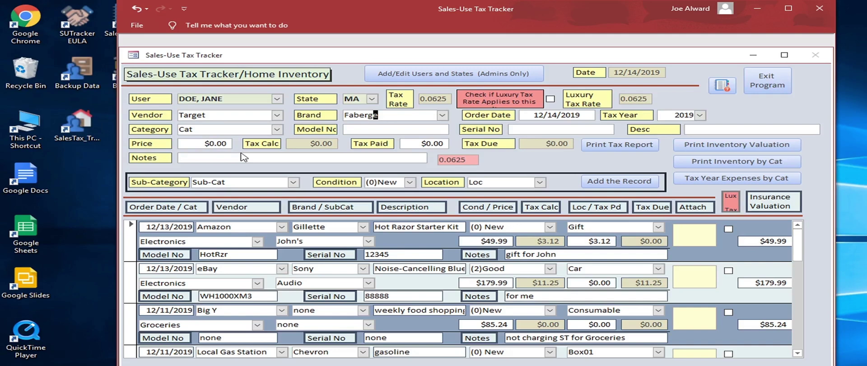
key("Tab")
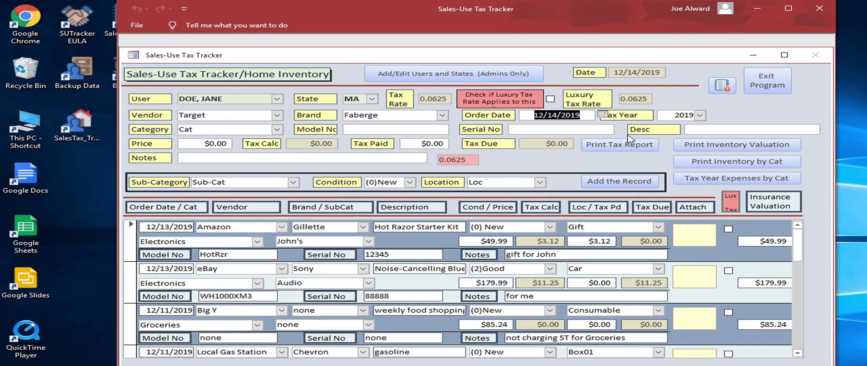
Step: Set the order date to 12/13/2019 and add Bling as a new category
left_click(603, 115)
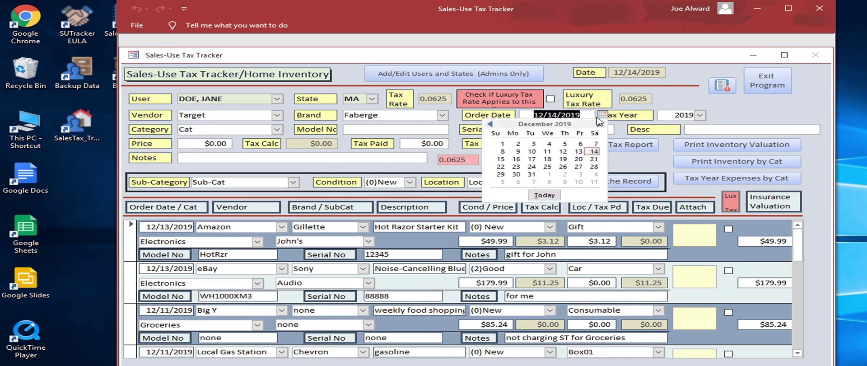
left_click(579, 152)
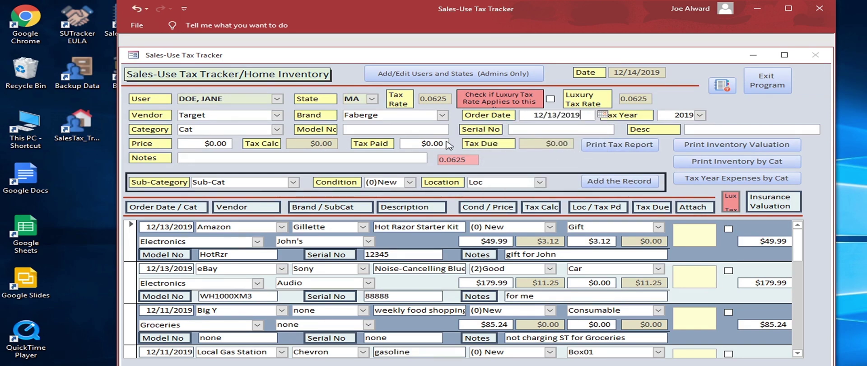
key("Tab")
type("Bling")
key("Tab")
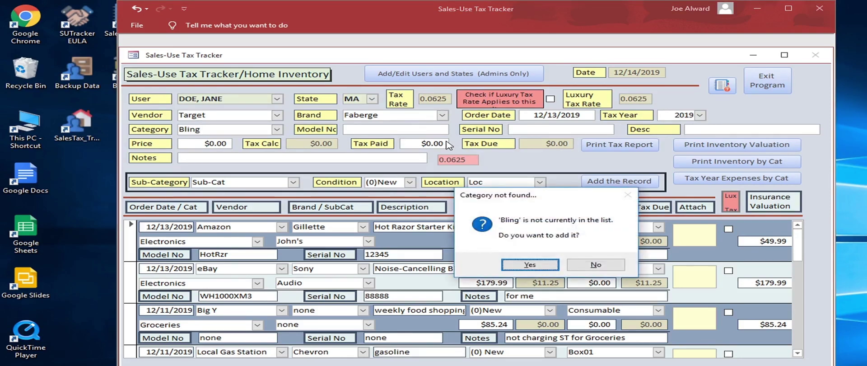
key("Return")
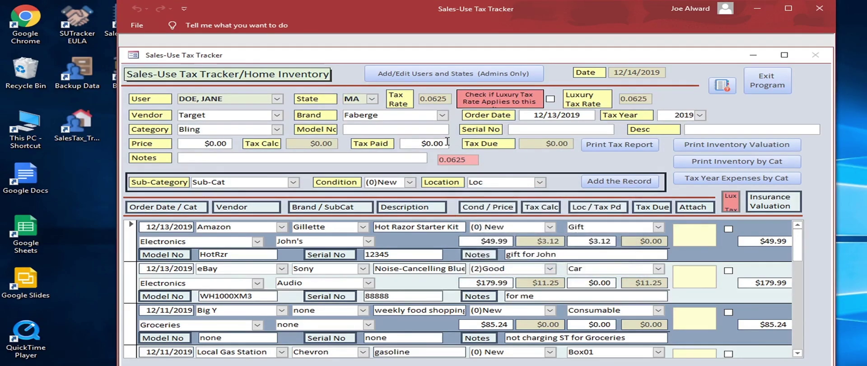
Step: Enter model FE26, serial 123432, description Jewelled Egg and price $2,000.00
type("FE26")
key("Tab")
type("123432")
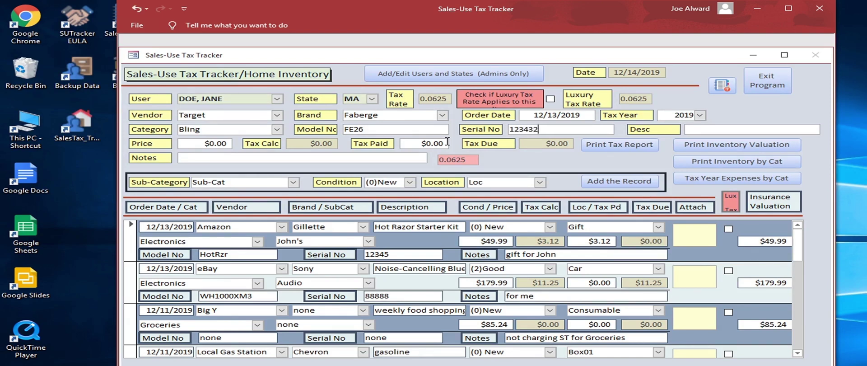
key("Tab")
type("Jewelled Egg")
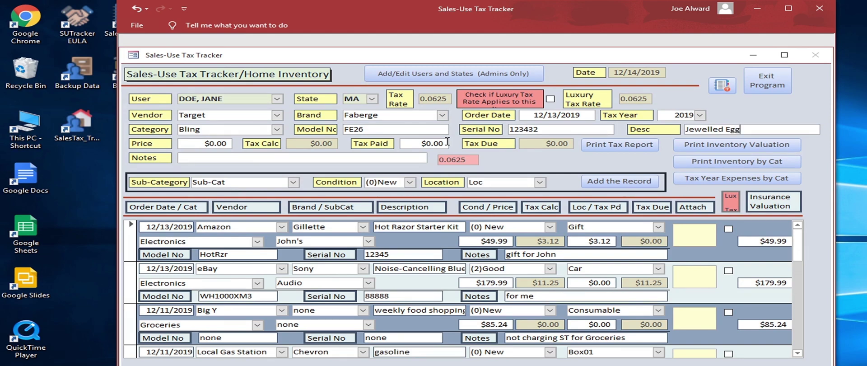
key("Tab")
type("2000")
key("Tab")
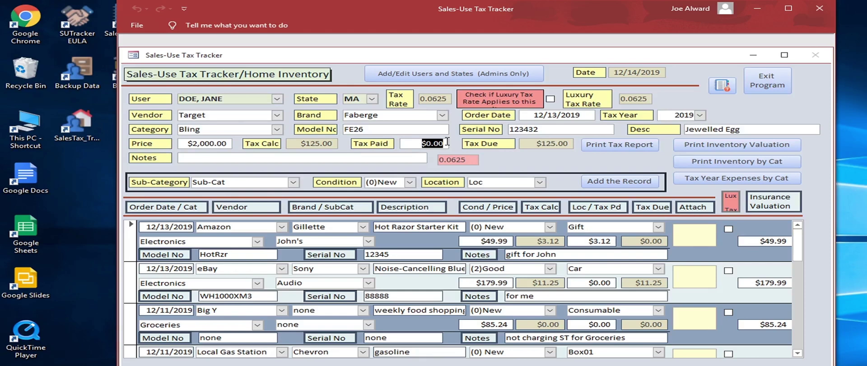
Step: Enter $125.00 tax paid for the Jewelled Egg, leaving $0.00 due
type("125")
key("Tab")
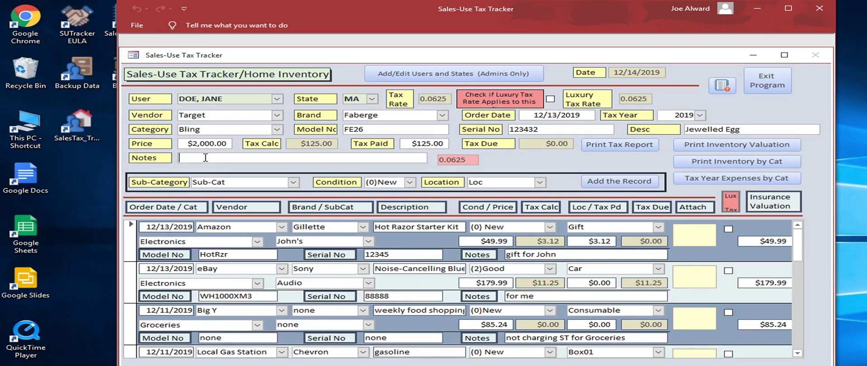
key("Tab")
Step: Add Jewelry as a new sub-category for the egg
type("Jewelry")
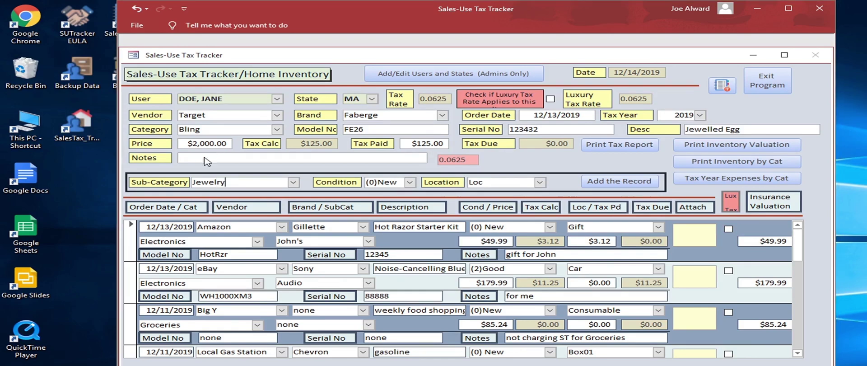
key("Return")
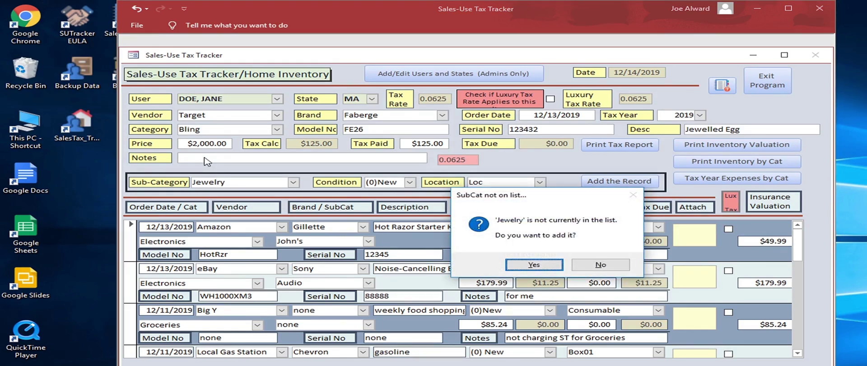
key("Return")
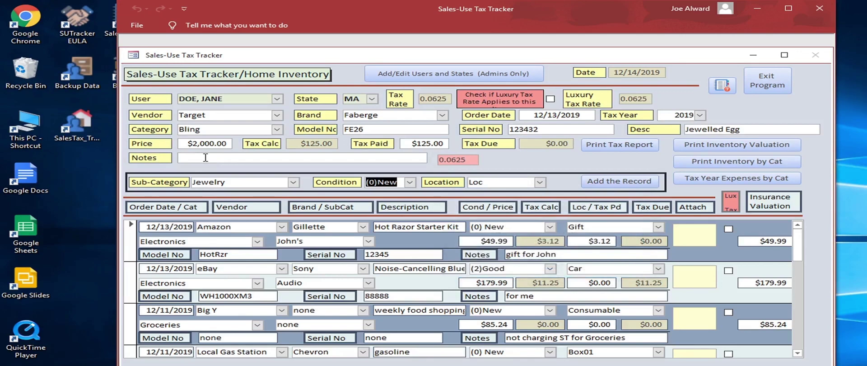
Step: Replace the location with First National Safety Deposit Box and add it to the list
key("Tab")
key("Tab")
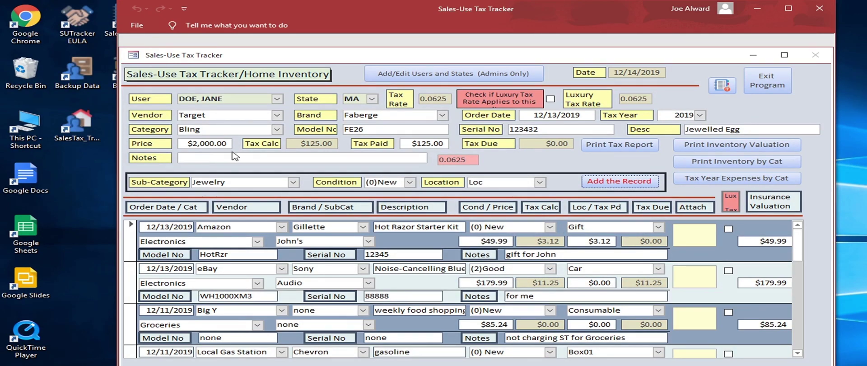
left_click_drag(492, 185, 431, 176)
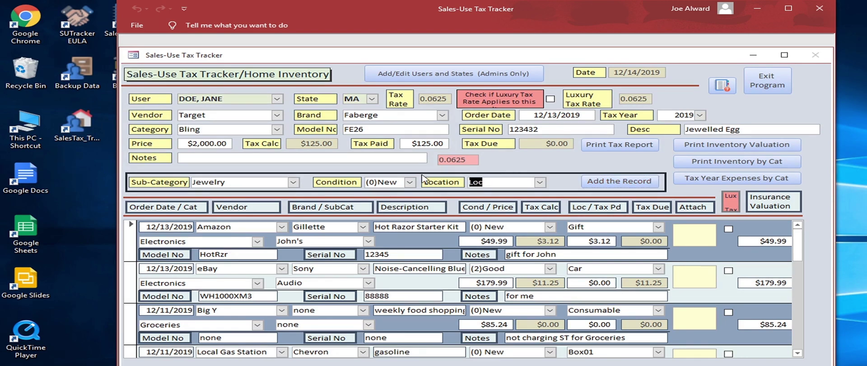
type("First ")
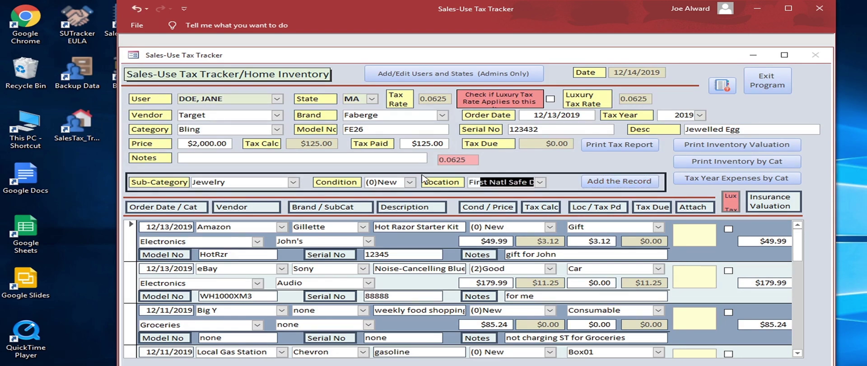
type("NAtio")
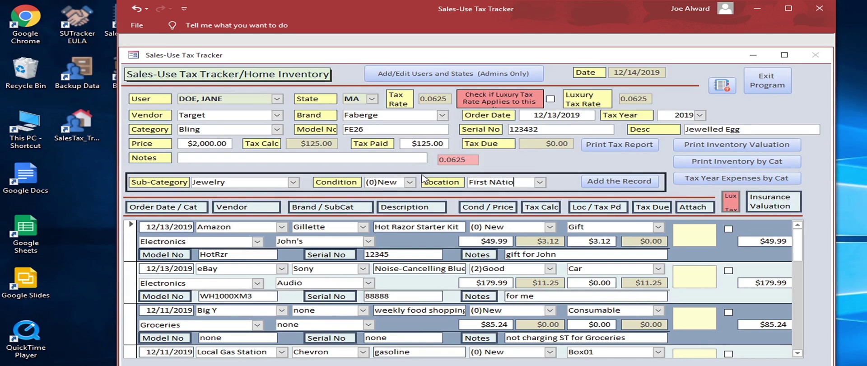
type("nal")
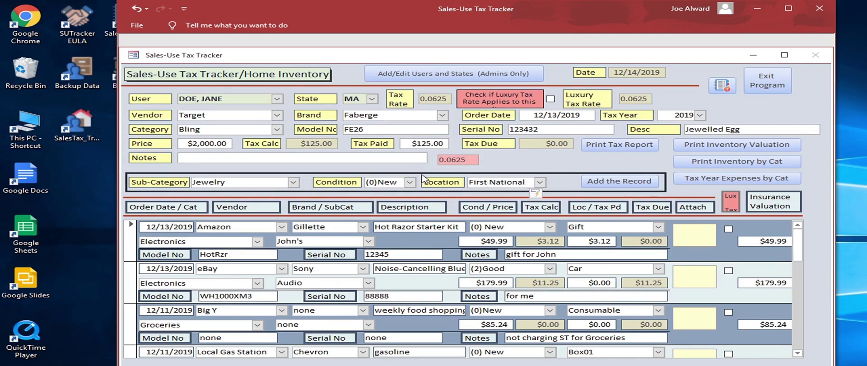
type(" Safe")
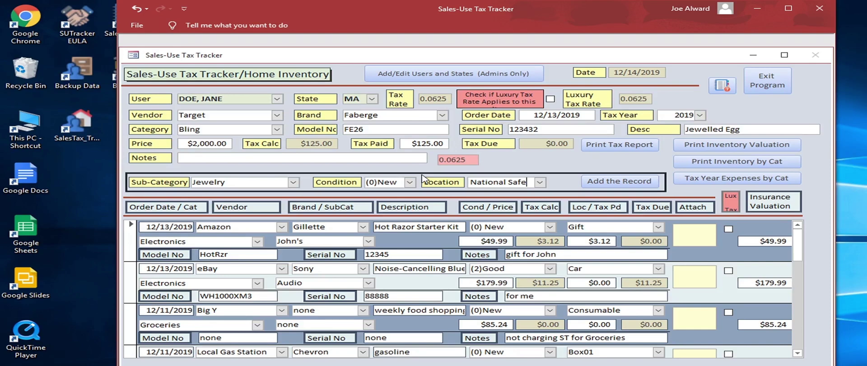
type("ty Dep")
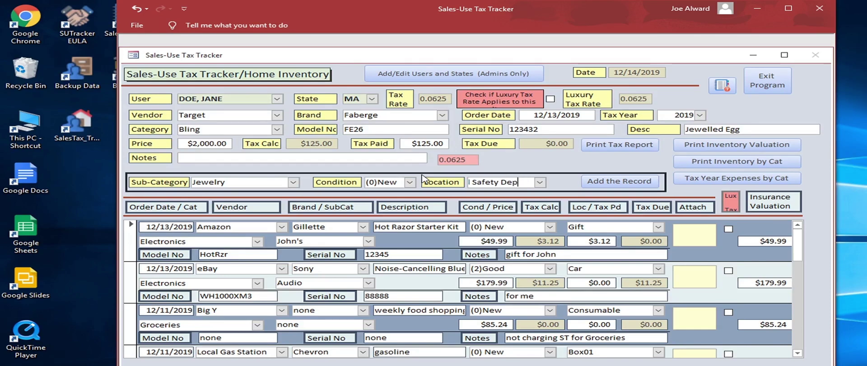
type("osit Box")
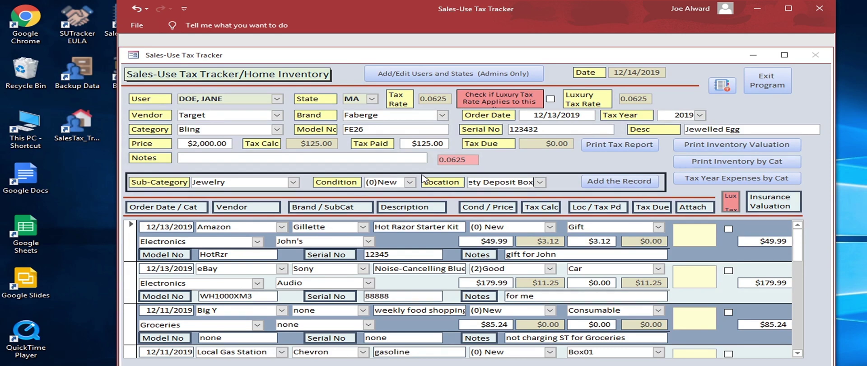
key("Return")
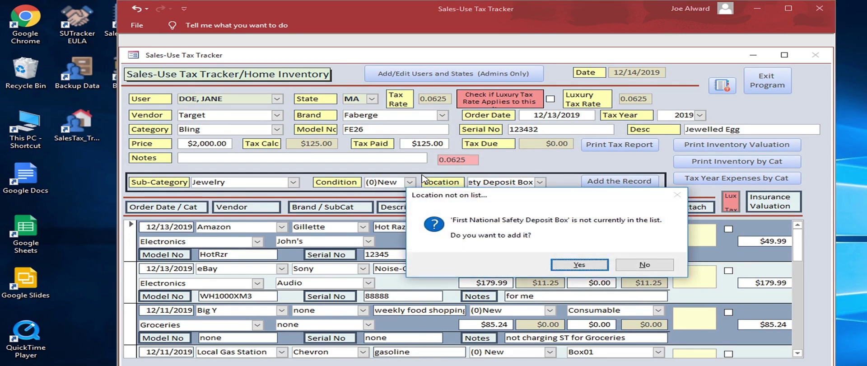
key("Return")
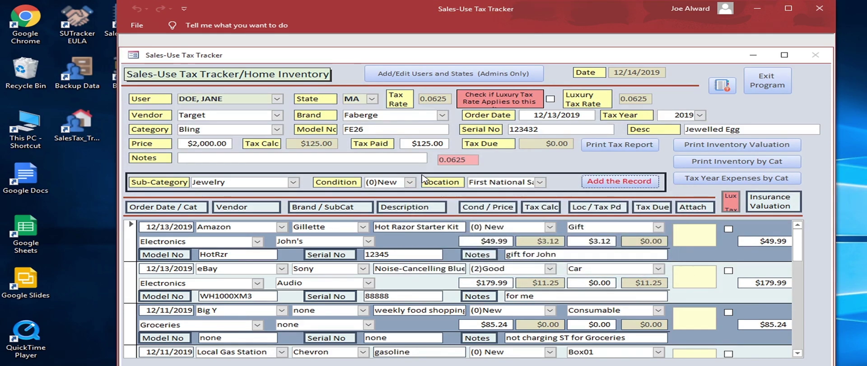
Step: Save the Jewelled Egg record and change its insurance valuation to $20,000.00
key("Return")
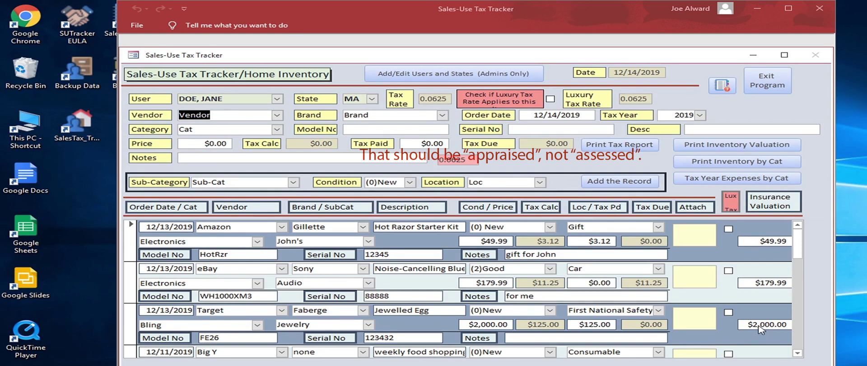
left_click_drag(754, 325, 817, 334)
type("20000")
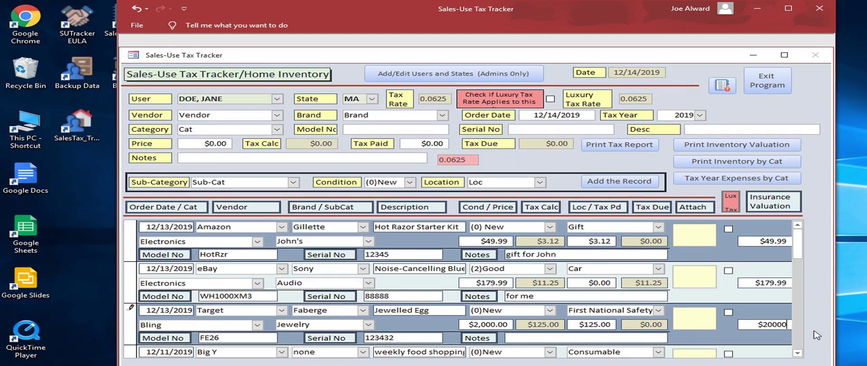
key("Tab")
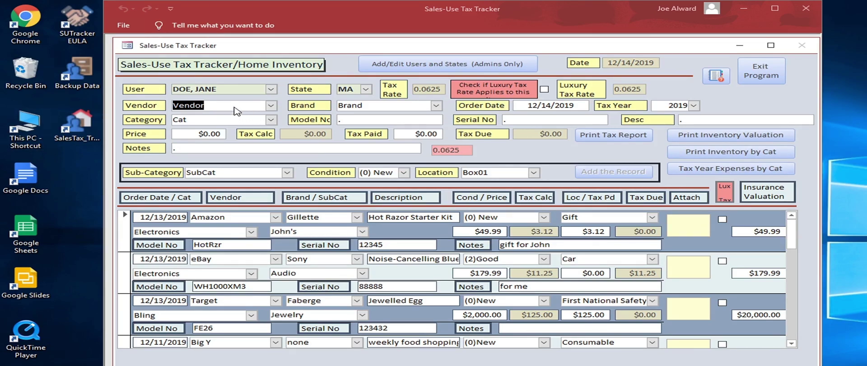
Step: Set vendor Amazon and add Rolex as a new brand
type("a")
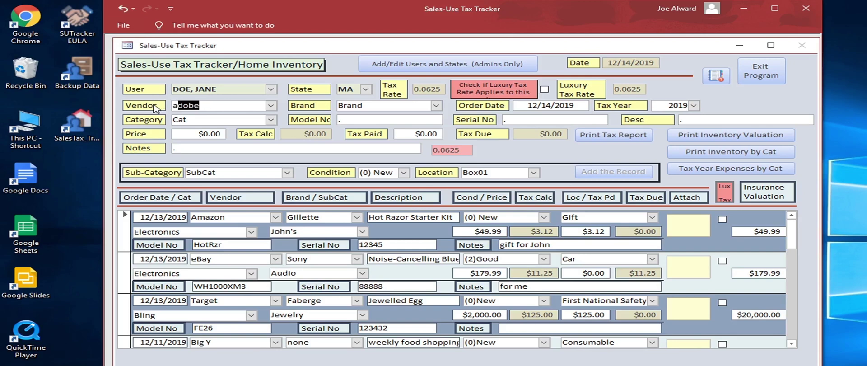
type("m")
key("Tab")
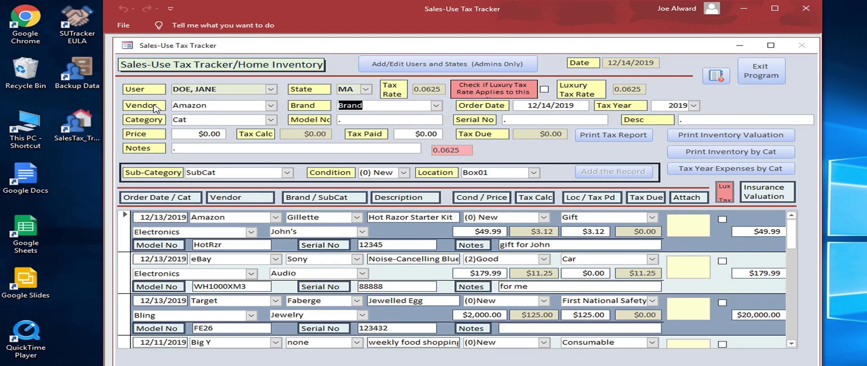
type("Rolex")
key("Tab")
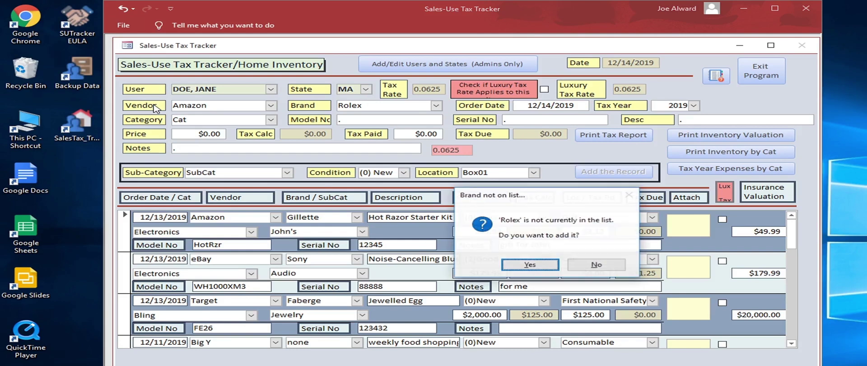
key("Return")
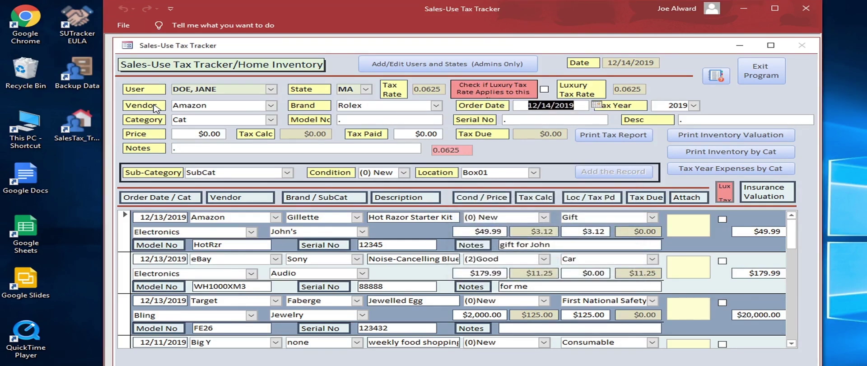
Step: Enter category Jewelry and model number 126300
key("Tab")
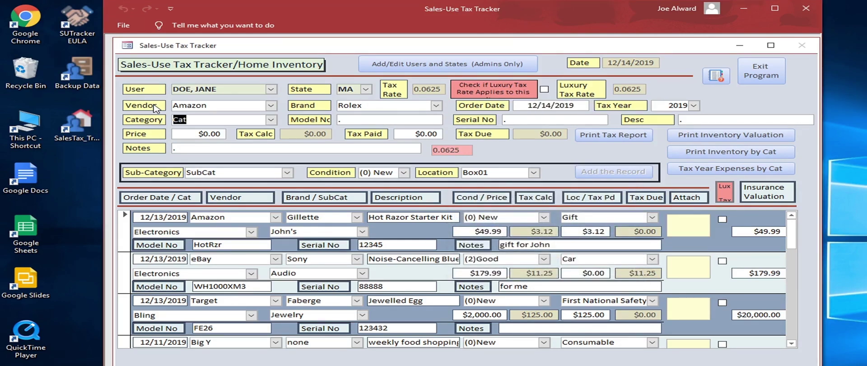
type("Jewelry")
key("Tab")
type("12")
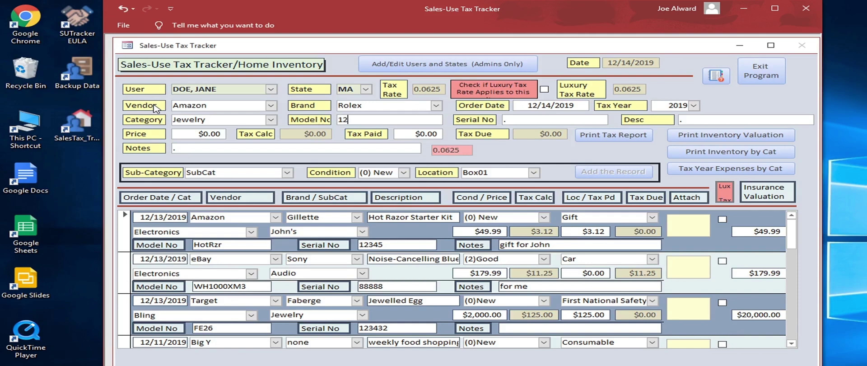
type("6300")
key("Tab")
Step: Enter serial 12345, description Datejust 41 Blue Dial and price $8,650.00
type("12345")
key("Tab")
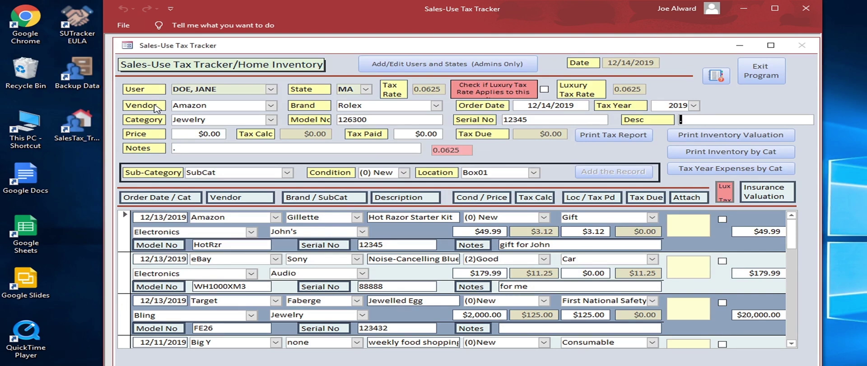
type("Datejust 41 Blue Dial")
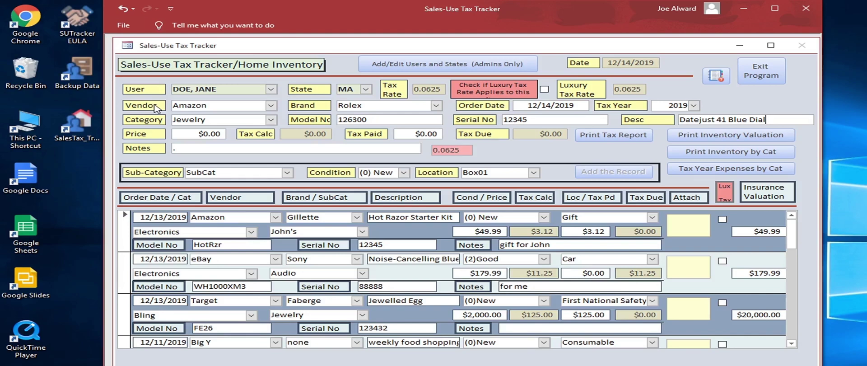
key("Tab")
type("8650")
key("Tab")
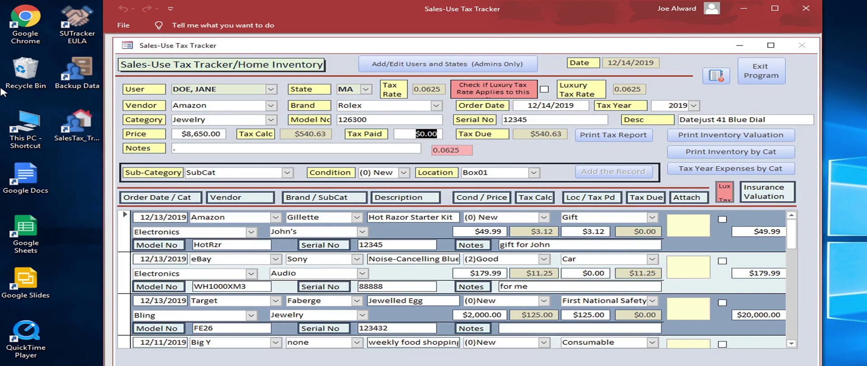
Step: Enter $540.63 tax paid and a note marking the watch as a gift
type("540.63")
key("Tab")
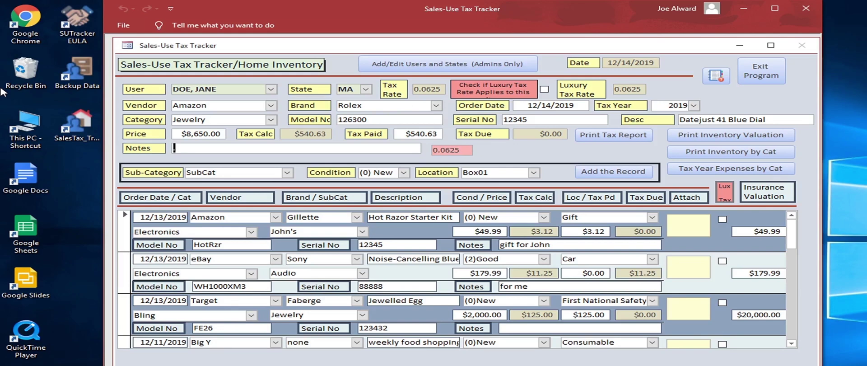
type("gift")
type(" for Jo")
type("nh")
key("BackSpace")
key("BackSpace")
type("hn")
key("Tab")
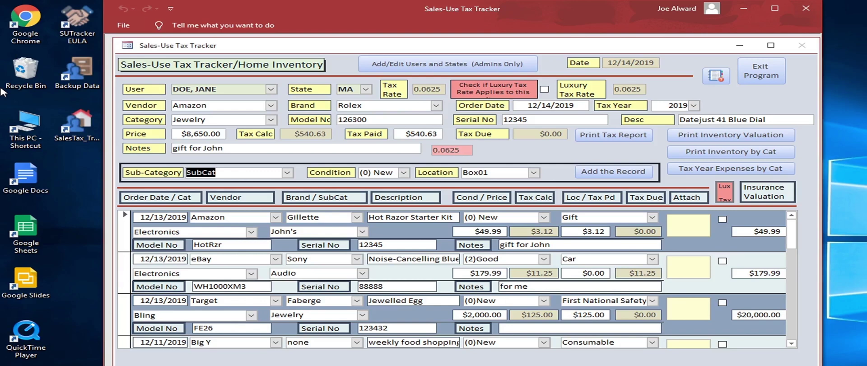
Step: Accept the autocompleted sub-category, set location Gift, and add the Rolex record to the list
type("John'")
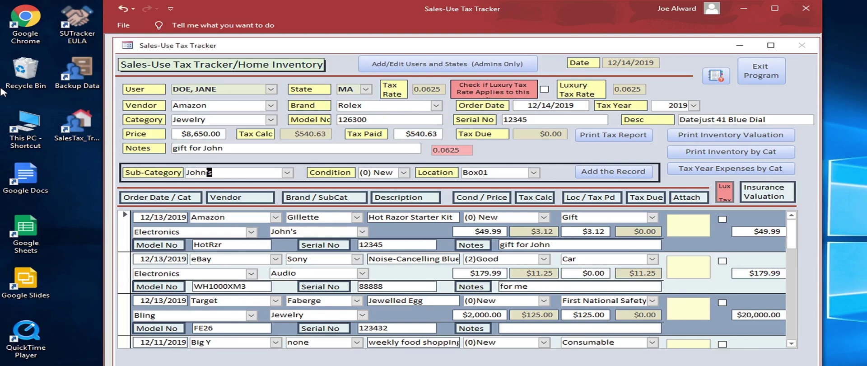
type("s")
key("Tab")
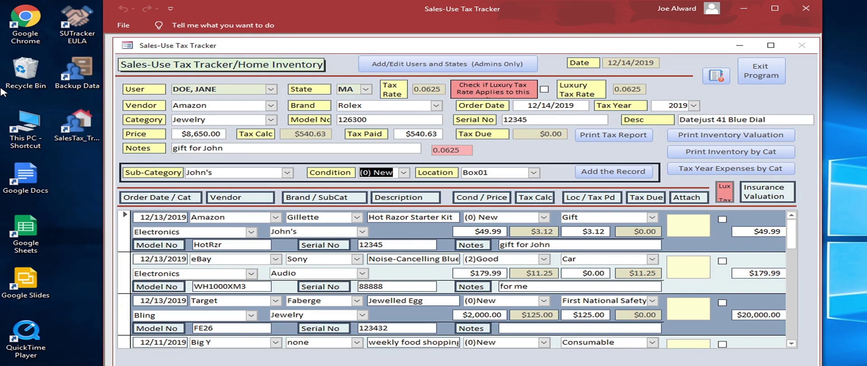
key("Tab")
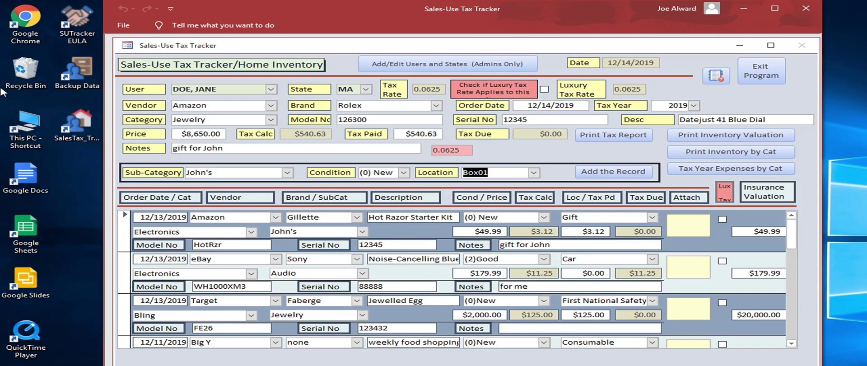
type("Gift")
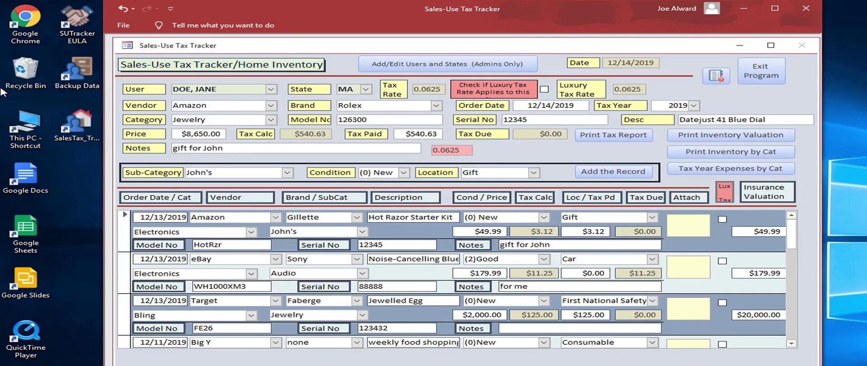
key("Tab")
key("Return")
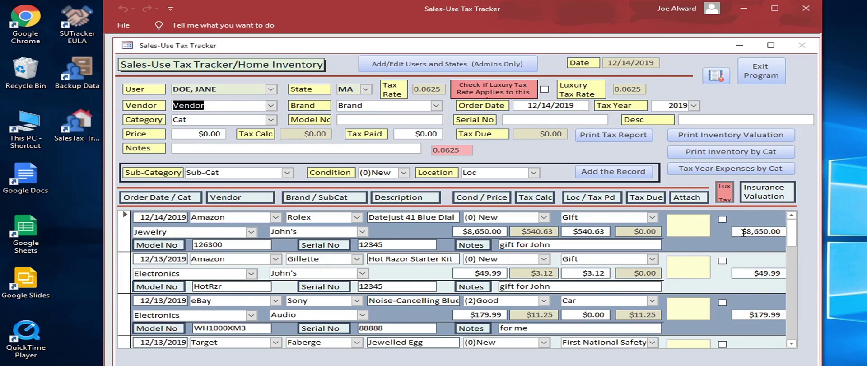
Step: Replace the Rolex Datejust row's insurance valuation with $0.00
left_click_drag(743, 232, 798, 234)
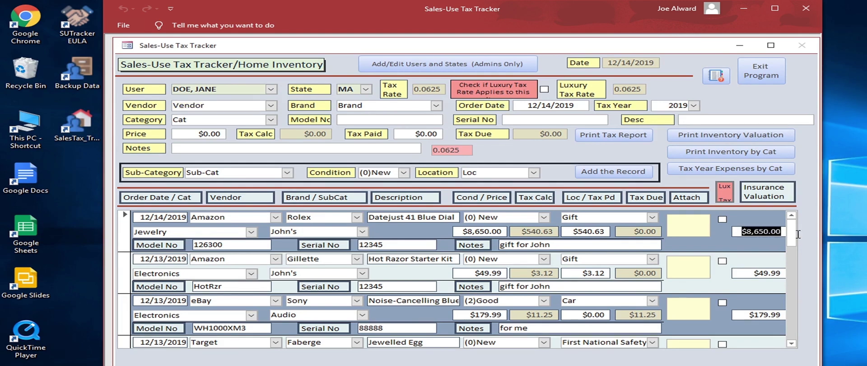
type("0")
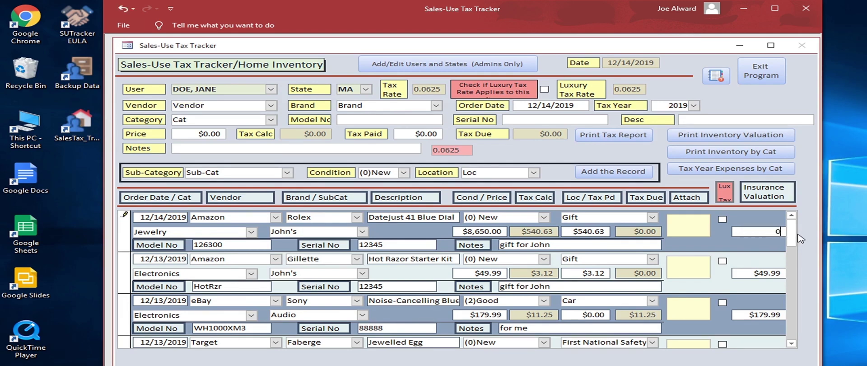
key("Tab")
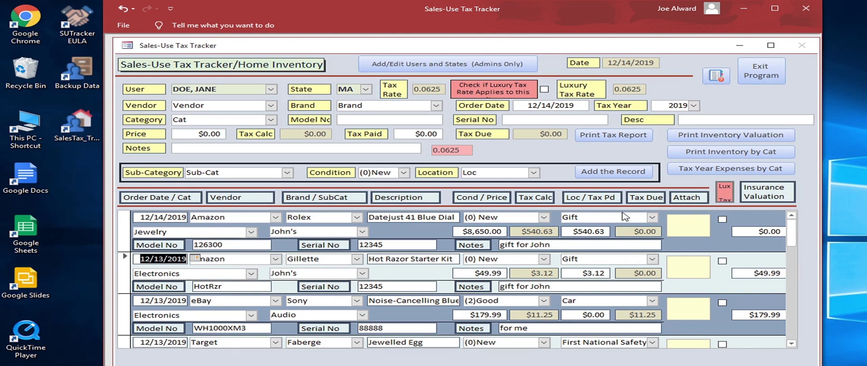
Step: Log in as Admin with the admin password and open the Add/Edit Users and States form
left_click(271, 88)
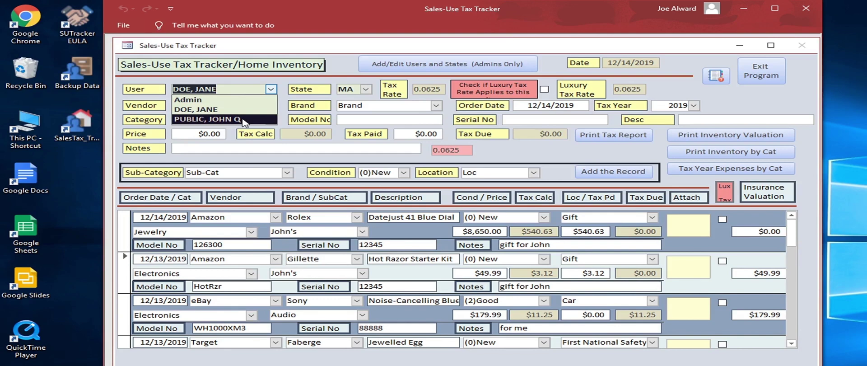
left_click(239, 100)
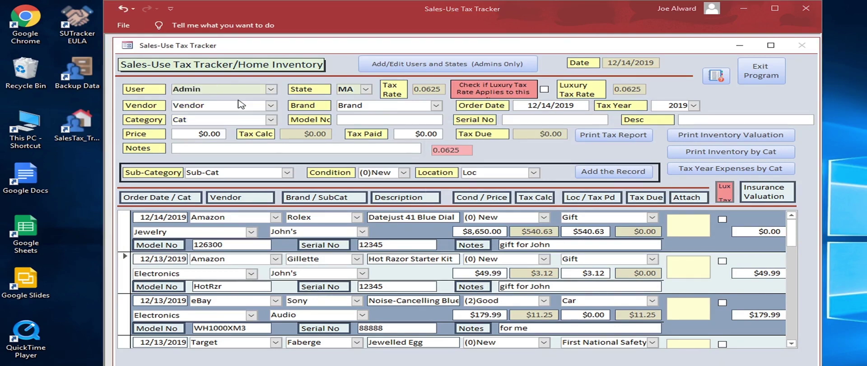
type("*****")
key("Return")
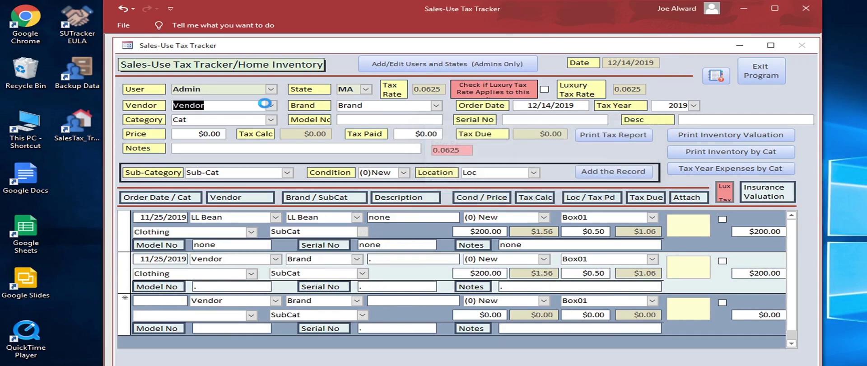
left_click(413, 67)
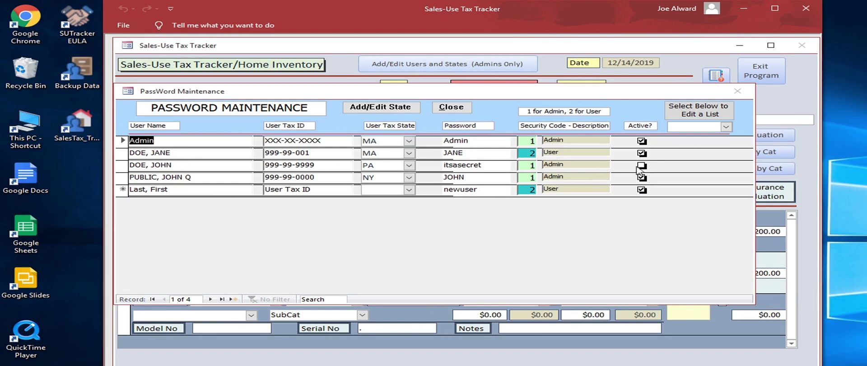
Step: Mark the third user active, change their tax state from PA to MA, and close the list
left_click(642, 166)
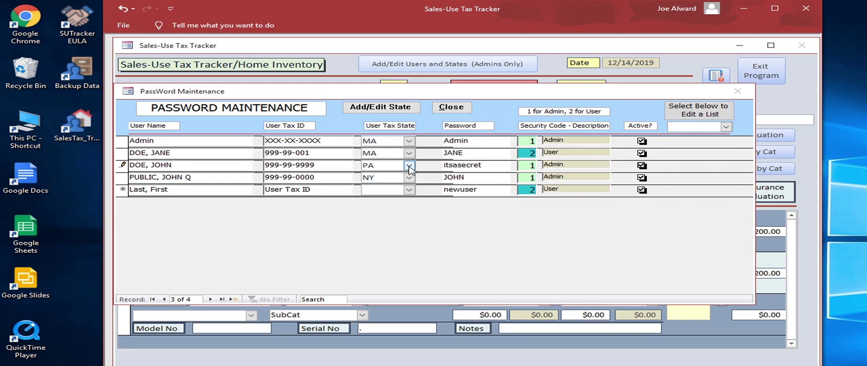
left_click(409, 166)
scroll(403, 188, "up", 3)
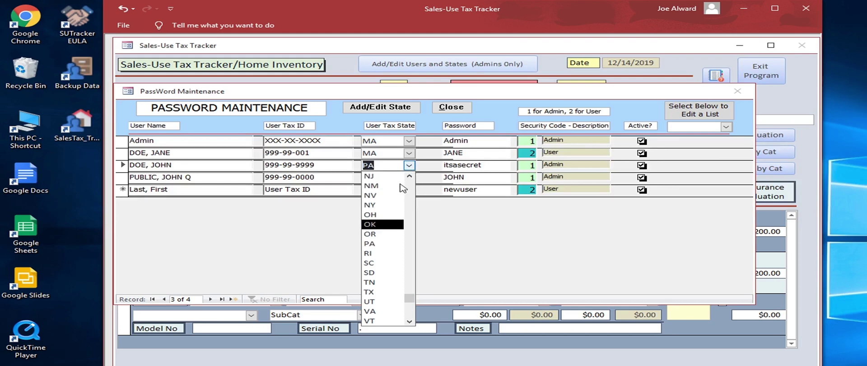
scroll(403, 187, "up", 3)
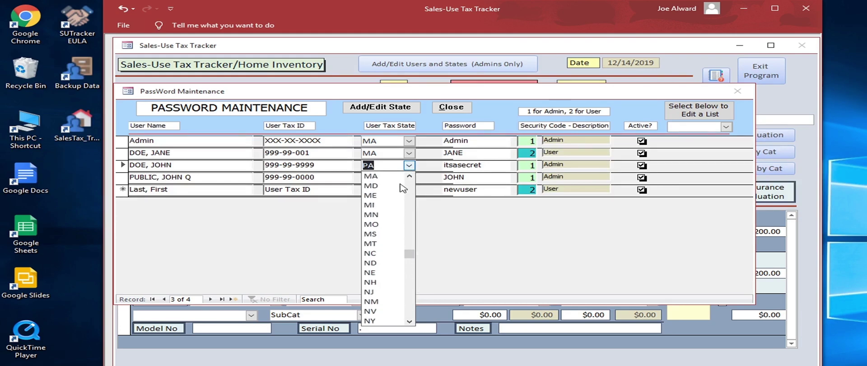
left_click(384, 175)
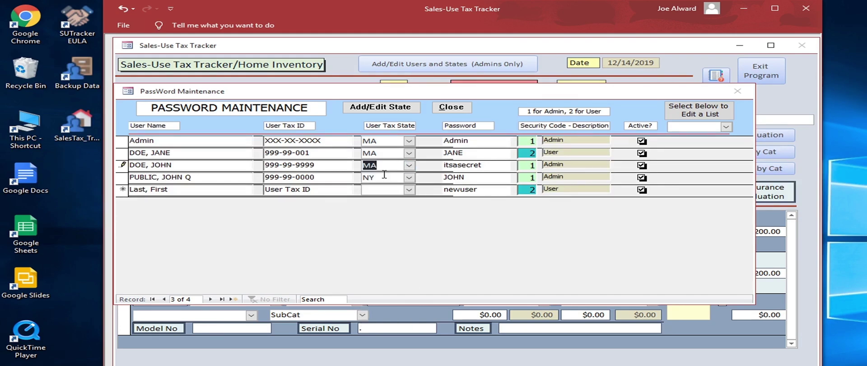
key("Tab")
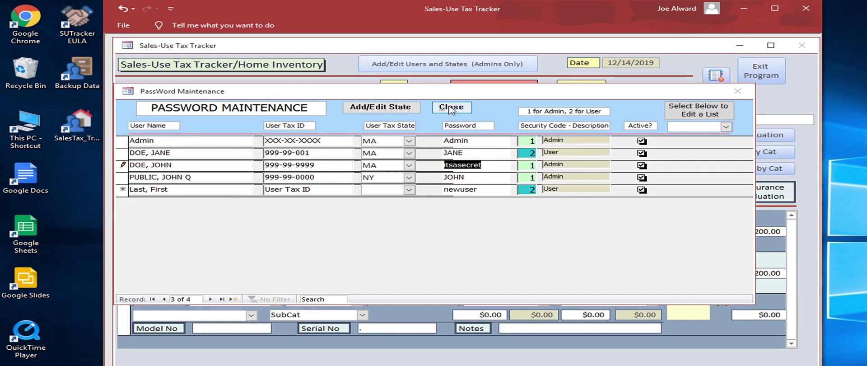
left_click(450, 107)
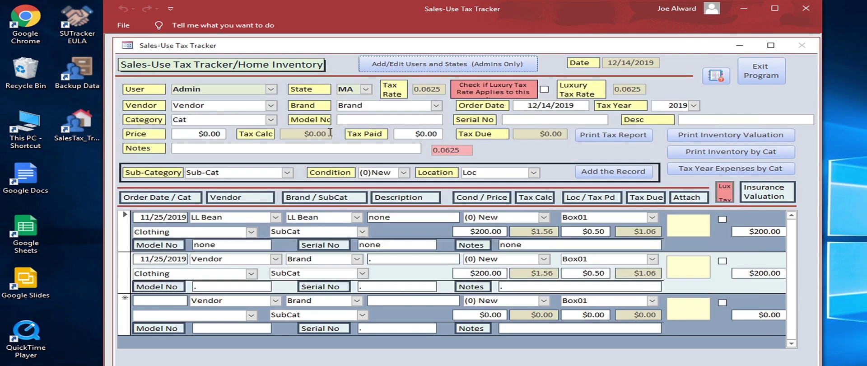
Step: Try logging in as the reactivated third user and dismiss the password mismatch message
left_click(272, 90)
left_click(229, 117)
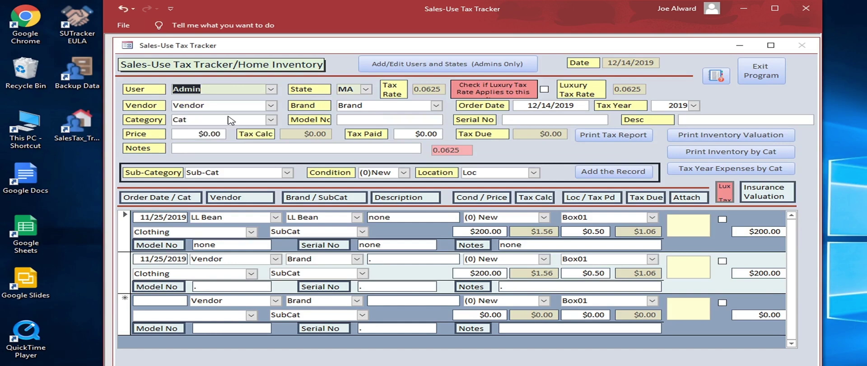
type("****")
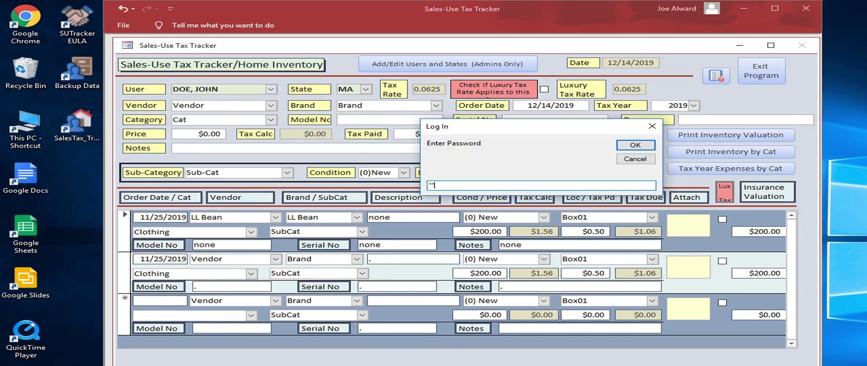
key("Return")
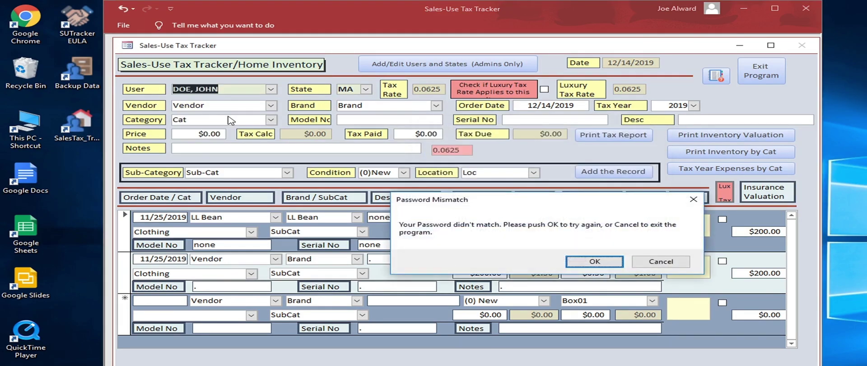
key("Return")
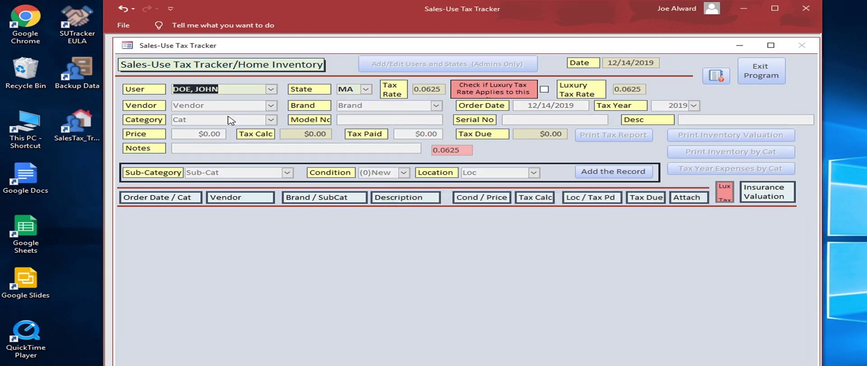
key("Tab")
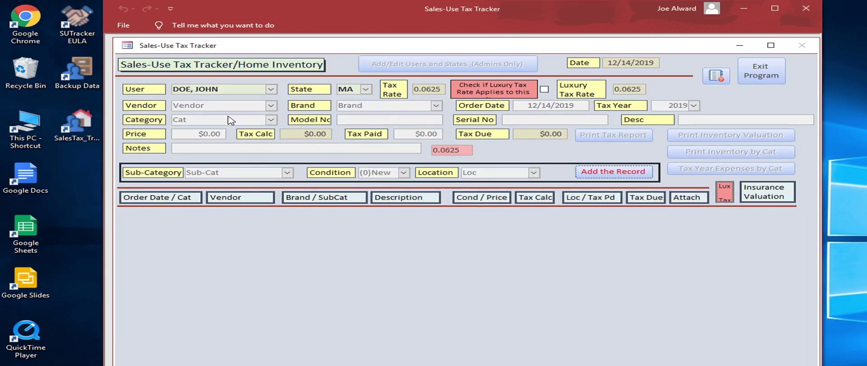
Step: Pick the other user from the User list and log in with their password
left_click(271, 89)
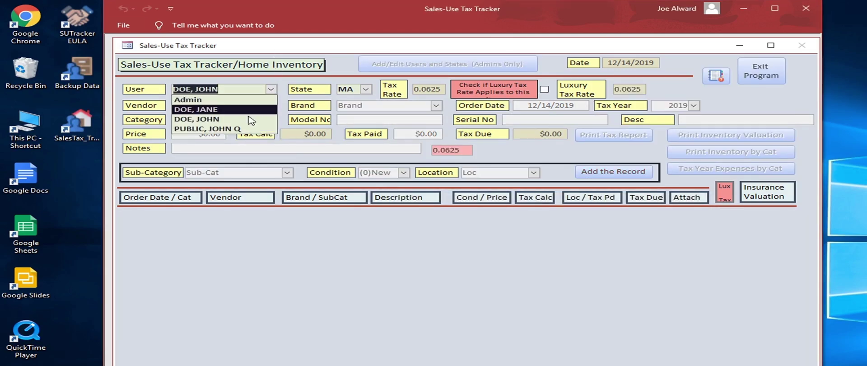
left_click(245, 119)
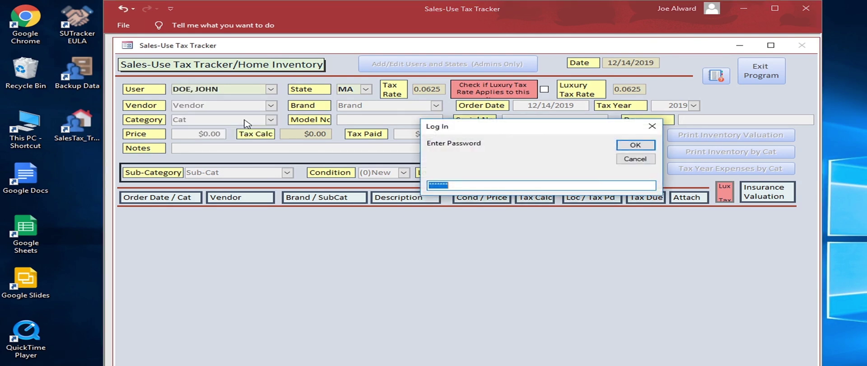
type("**********")
key("Return")
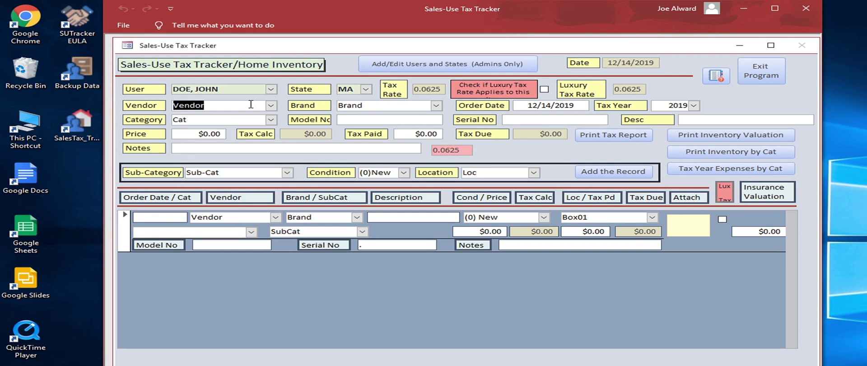
Step: Enter vendor Gift, brand Rolex and category Jewelry, skipping the order date
type("Gi")
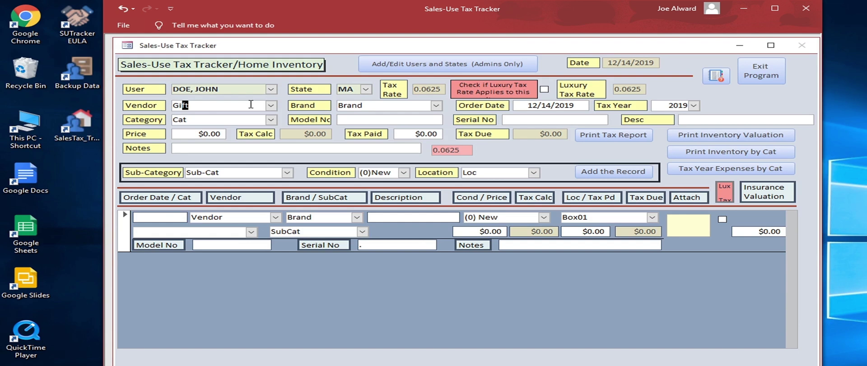
type("ft")
key("Tab")
type("Rolex")
key("Tab")
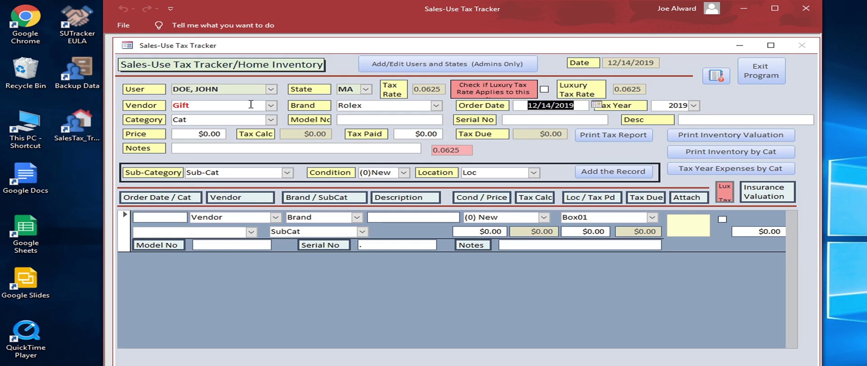
key("Tab")
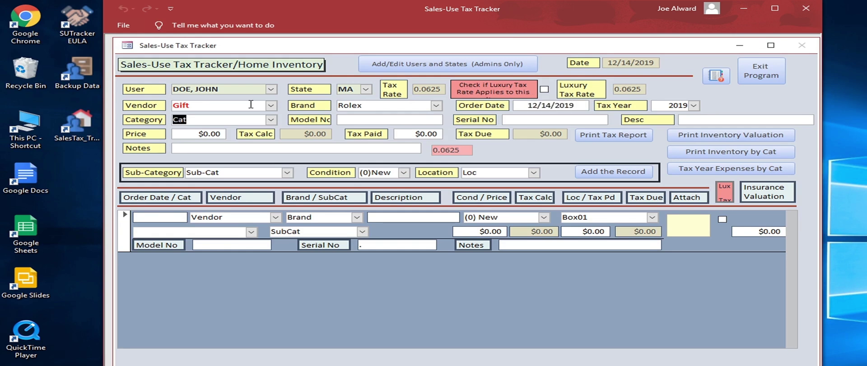
type("Jewelry")
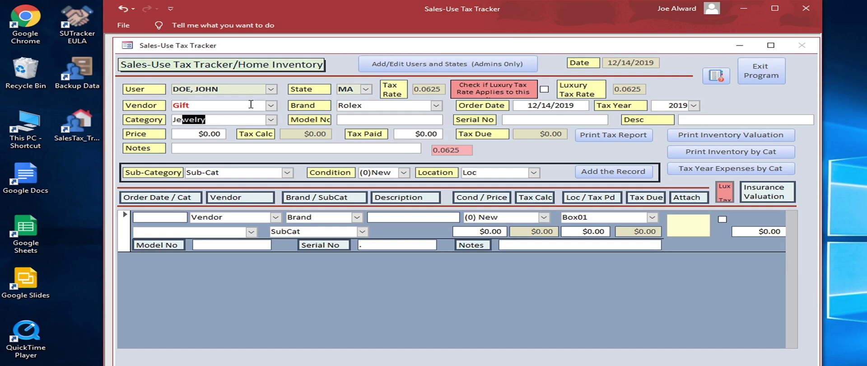
key("Tab")
Step: Enter model 126300, serial 123456 and description 'Datejust 41 Blue Dial', leaving Price and Tax Paid blank
type("126300")
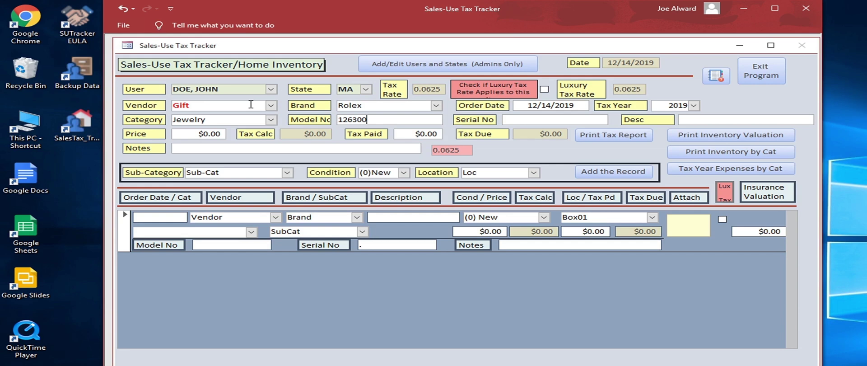
key("Tab")
type("123456")
key("Tab")
type("Datejust 41 Blue Dial")
key("Tab")
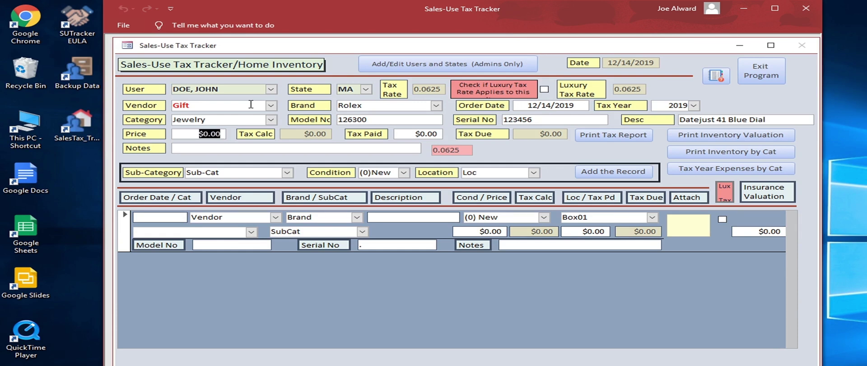
key("Tab")
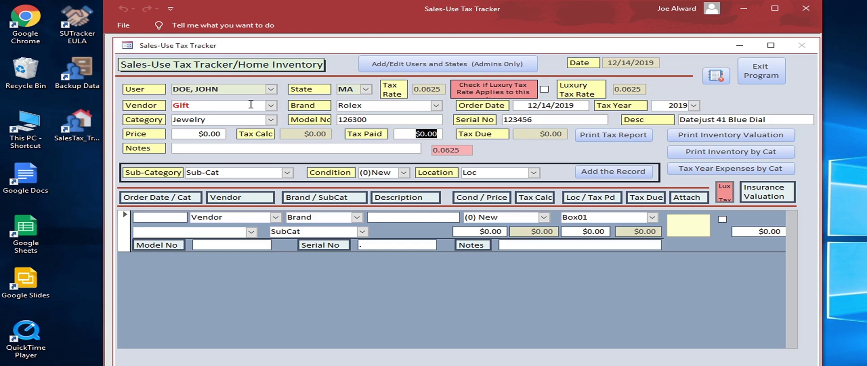
Step: Add a gift note and the new sub-category Watches, accepting it into the list
key("Tab")
type("gift from ")
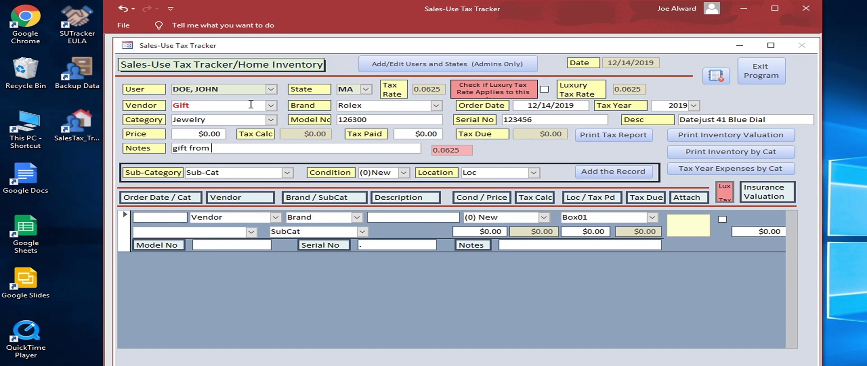
type("Jane")
key("Tab")
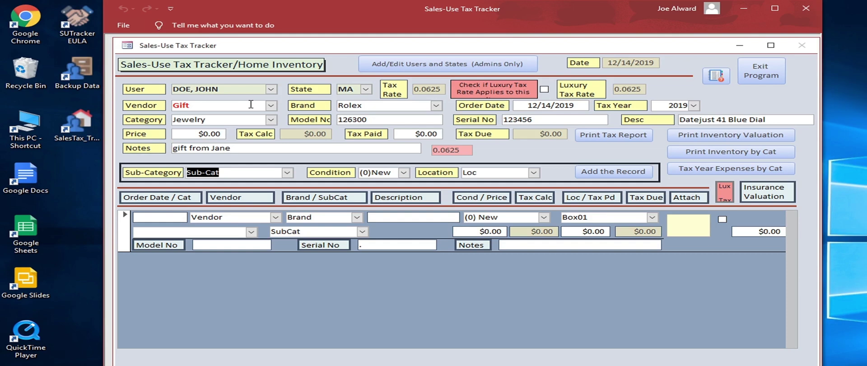
type("Watches")
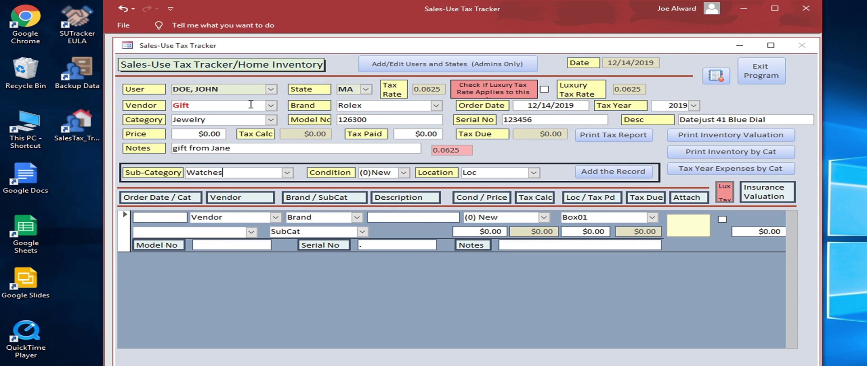
key("Tab")
key("Return")
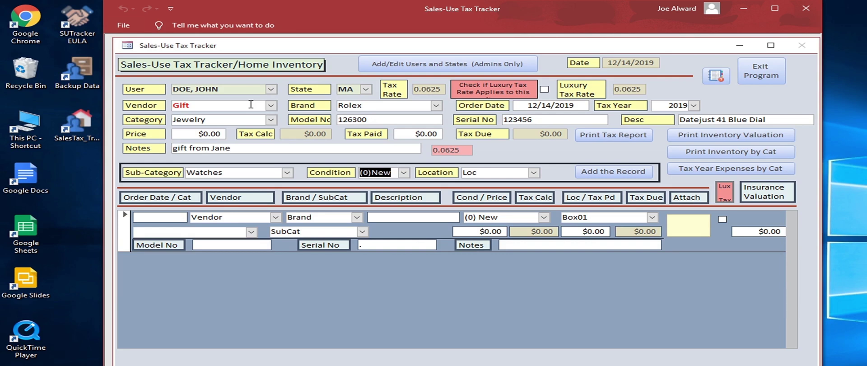
Step: Set the location to new entry Night Table, adding it to the list and saving the record
key("Tab")
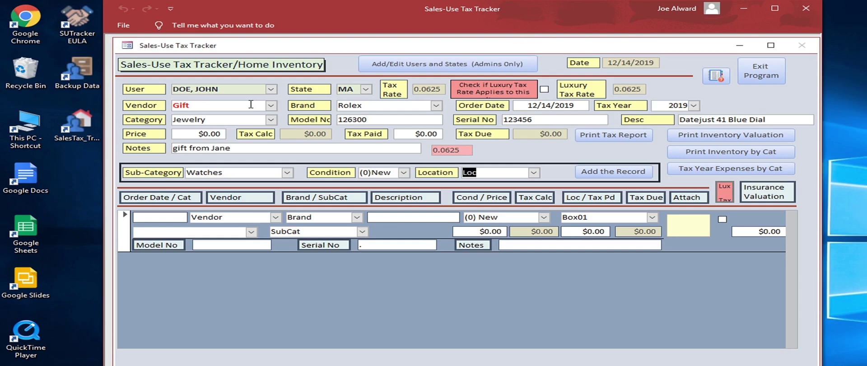
type("Night Table")
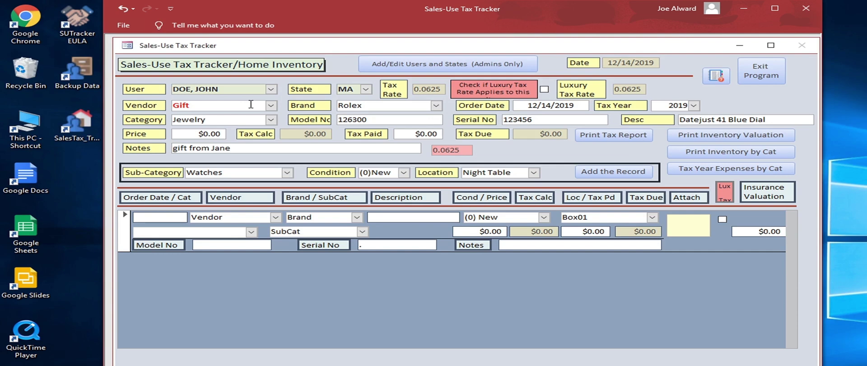
key("Tab")
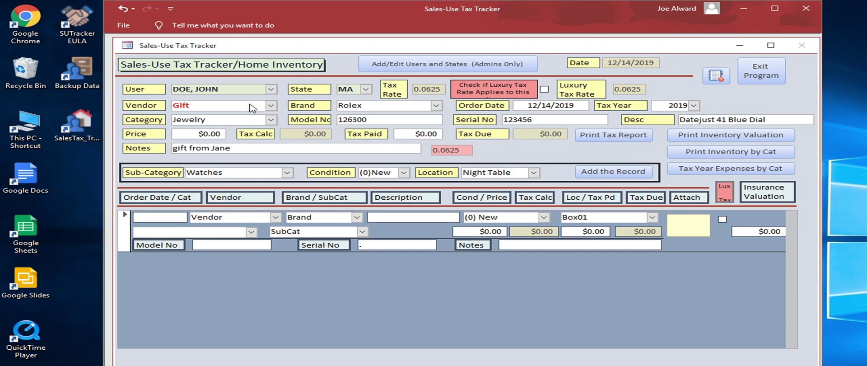
key("Return")
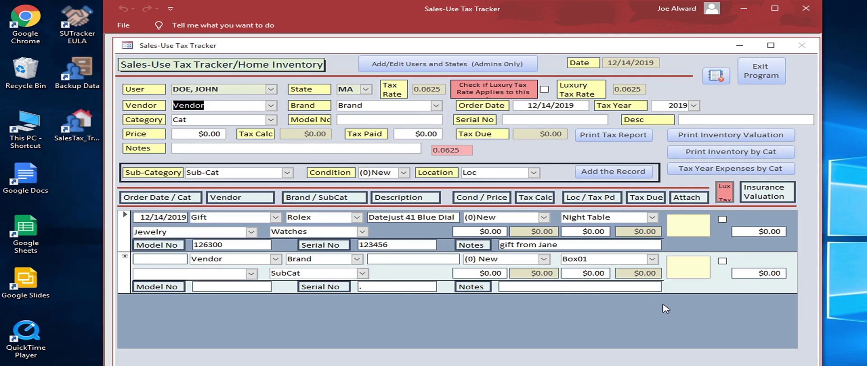
Step: Set the Rolex's insurance valuation to $8,650.00, then pick the NY user from the User list
left_click_drag(758, 231, 805, 235)
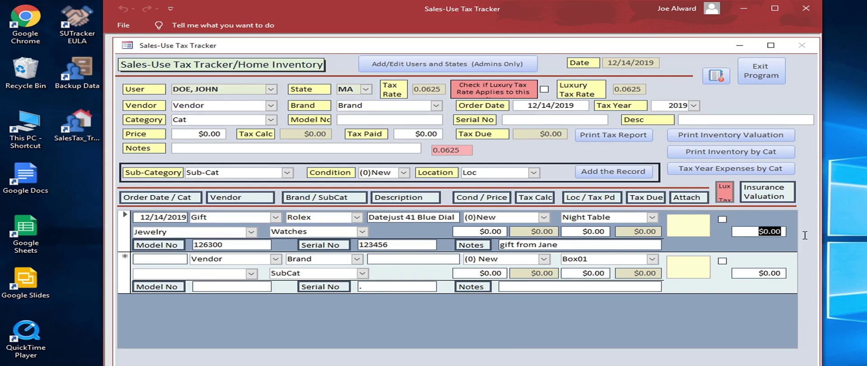
type("8650")
key("Tab")
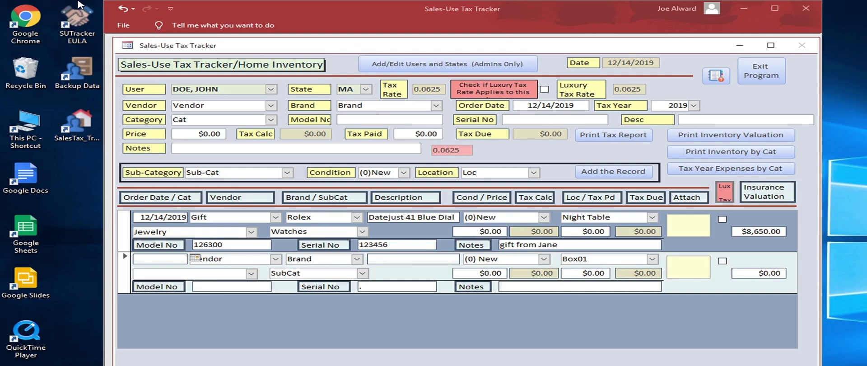
left_click(270, 90)
left_click(223, 130)
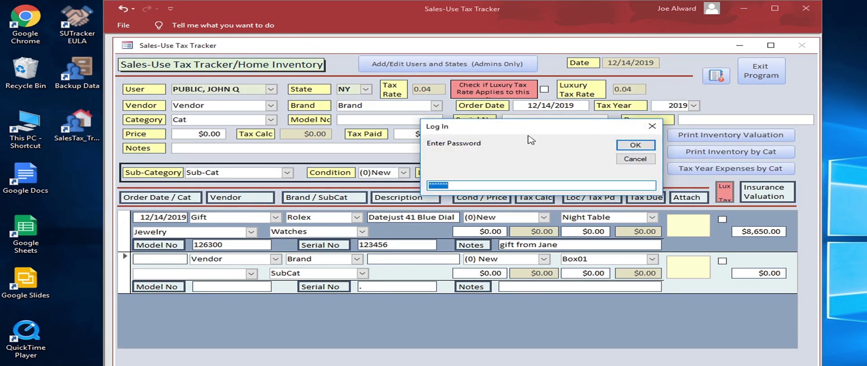
Step: Cancel the NY user's log-in and log in as Admin with the admin password instead
left_click(632, 159)
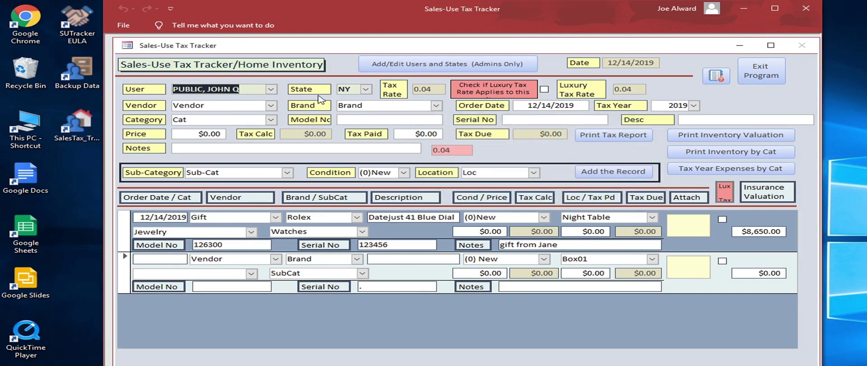
left_click(271, 89)
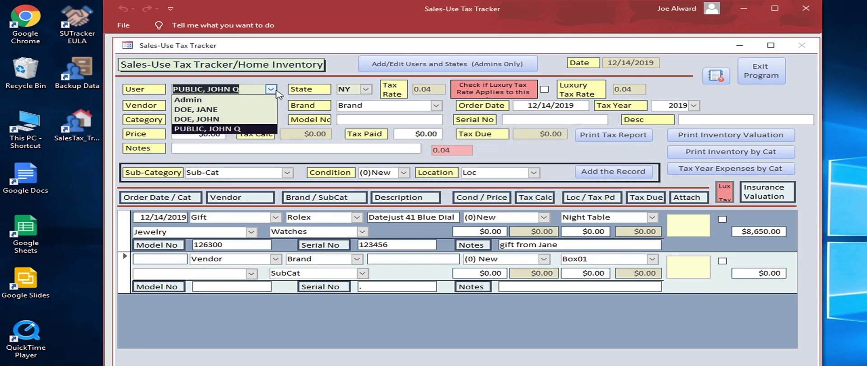
left_click(242, 102)
type("*****")
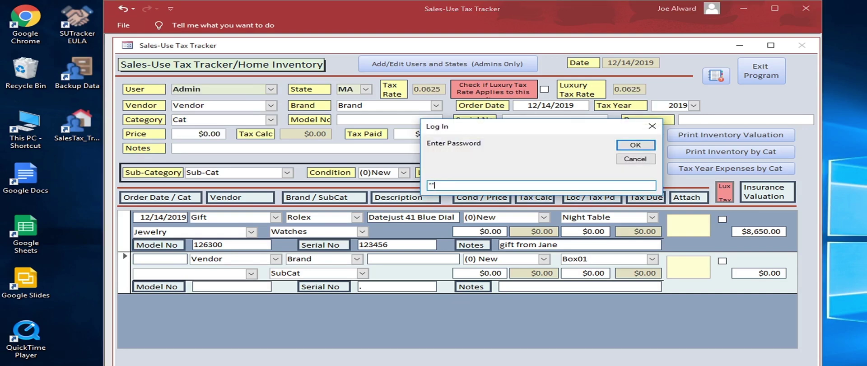
key("Return")
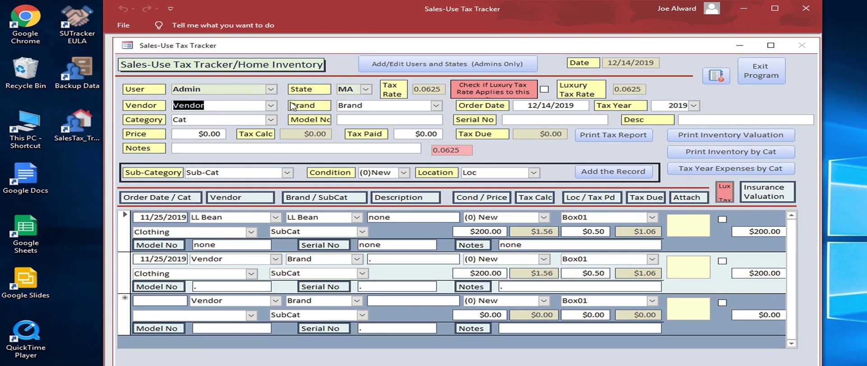
Step: In Add/Edit Users and States, change the NY user's tax state to CT and close the list
left_click(379, 66)
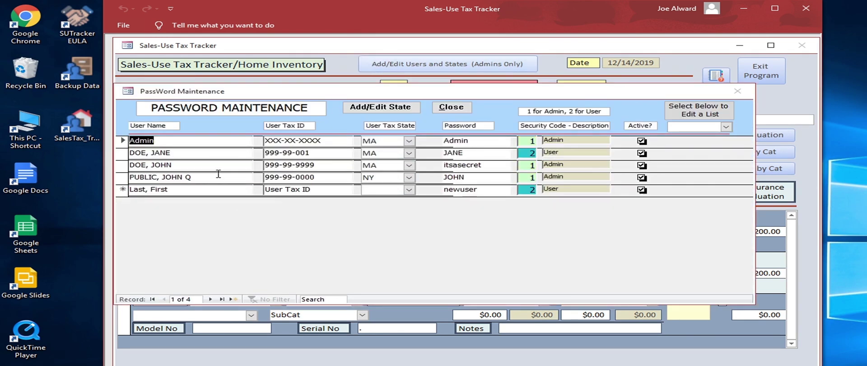
left_click(409, 177)
scroll(376, 216, "up", 4)
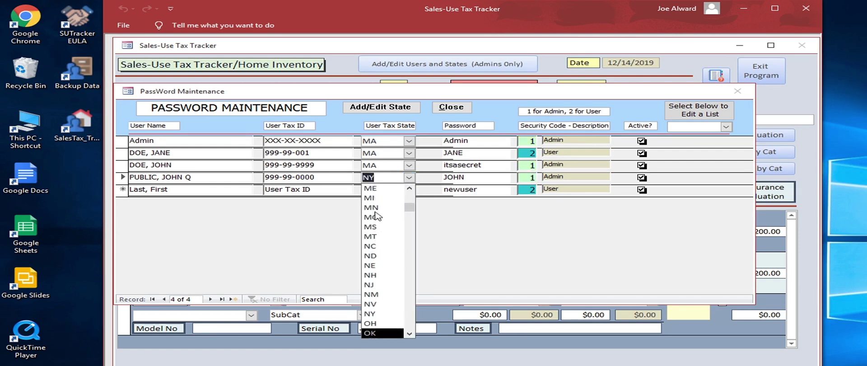
scroll(376, 215, "up", 5)
scroll(376, 216, "up", 2)
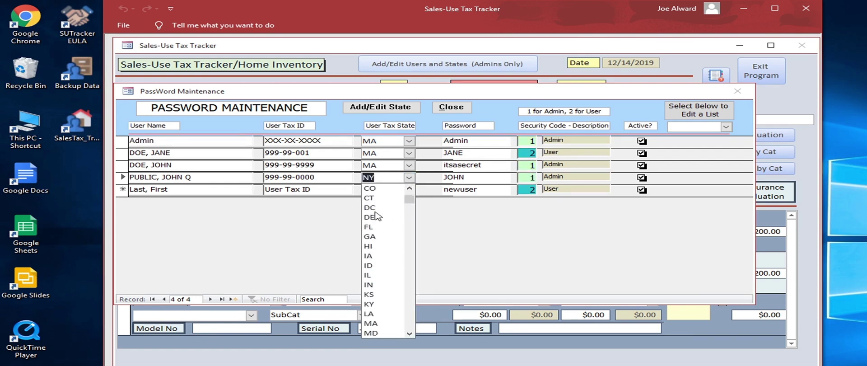
left_click(381, 197)
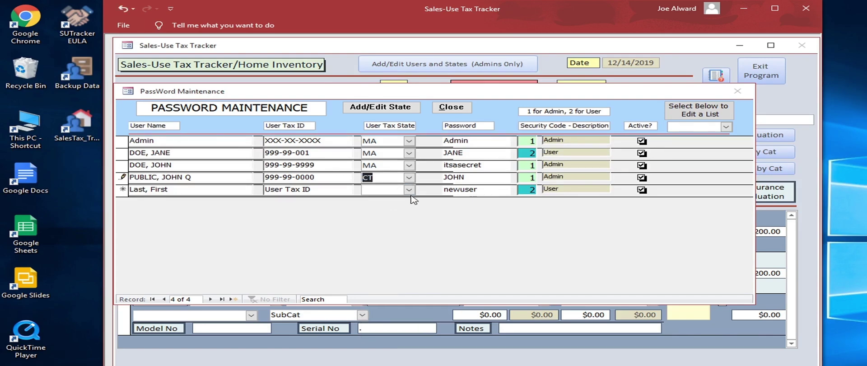
key("Tab")
left_click(461, 110)
Step: Switch to the fourth user, now in CT, and log in with his password
left_click(271, 91)
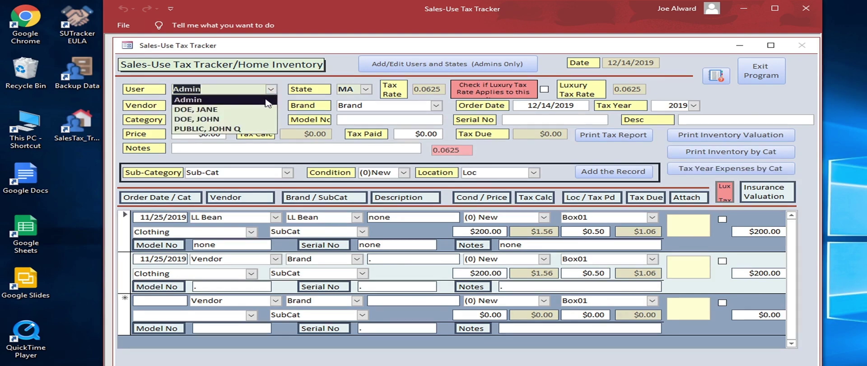
left_click(195, 116)
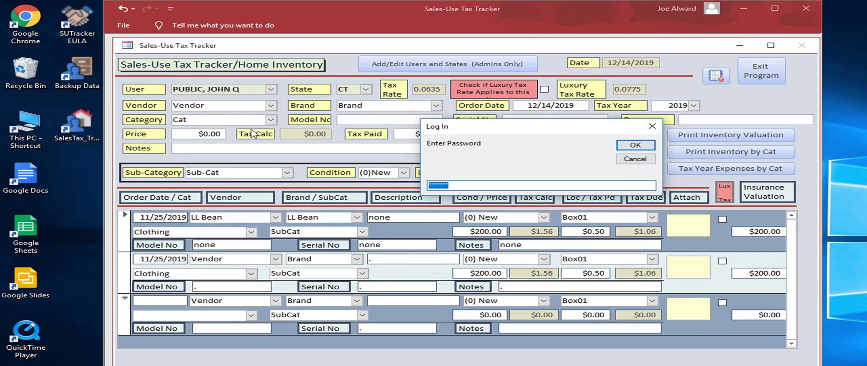
key("Return")
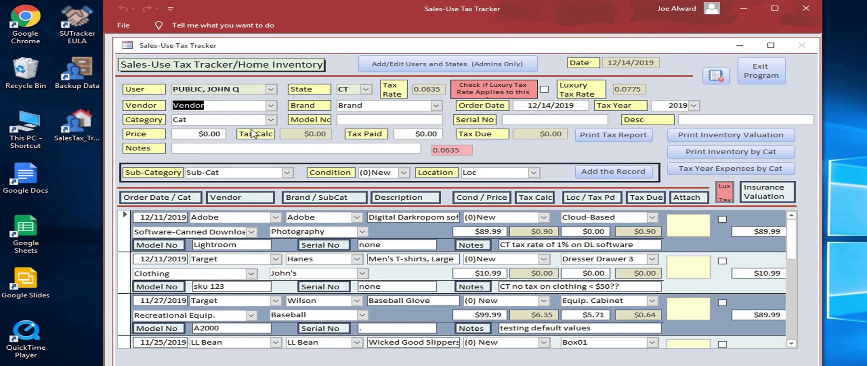
Step: Enter vendor Saks Fifth Avenue, new brand Giorgio Armani (added to the list) and category Clothing
type("Saks Fif")
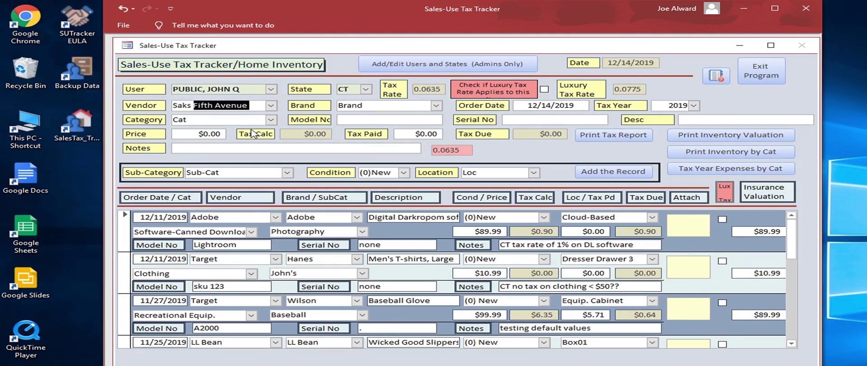
type("th A")
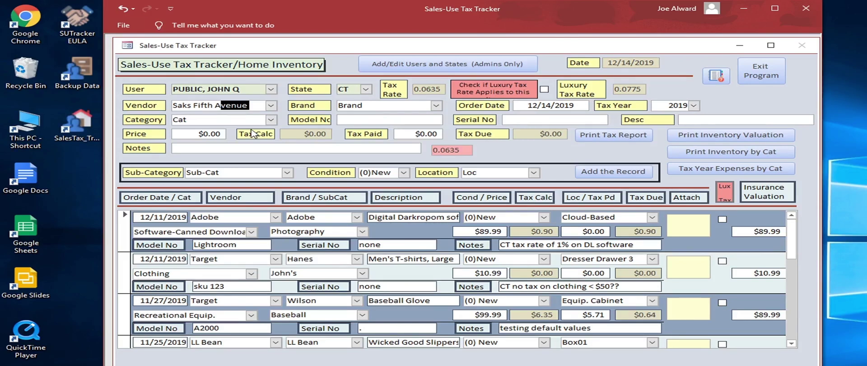
key("Tab")
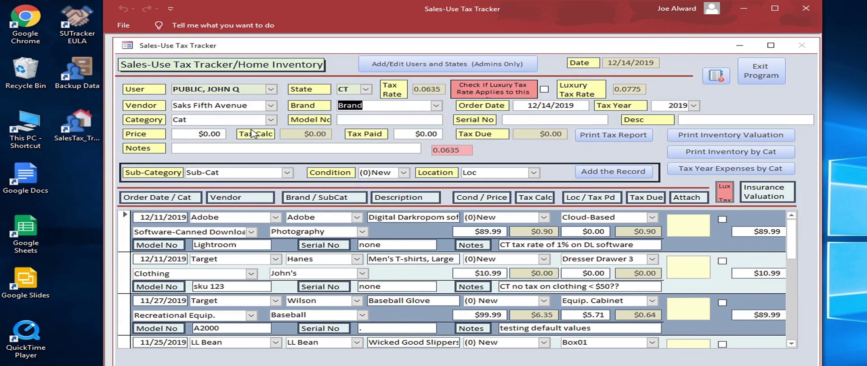
type("Giorgio Armani")
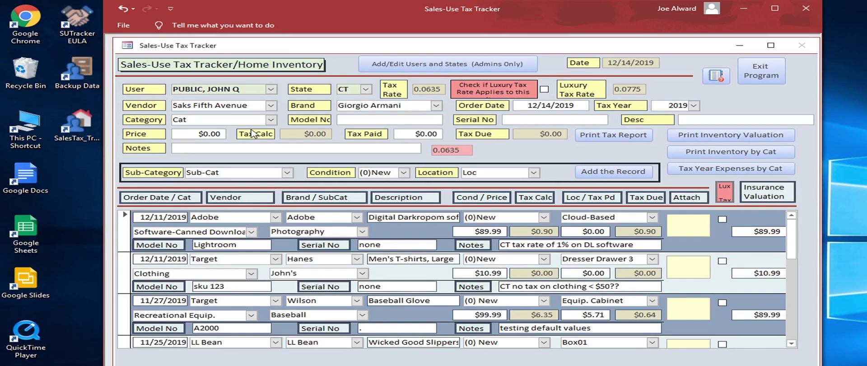
key("Tab")
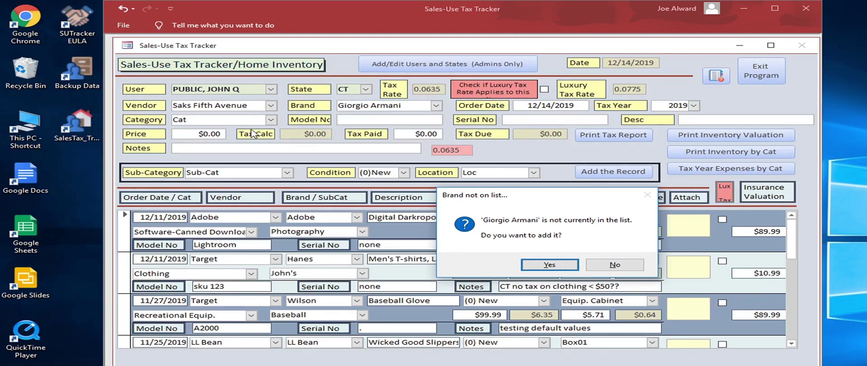
key("Return")
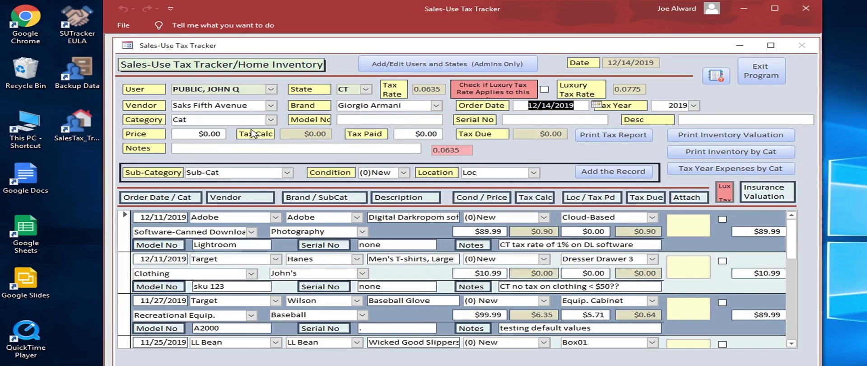
key("Tab")
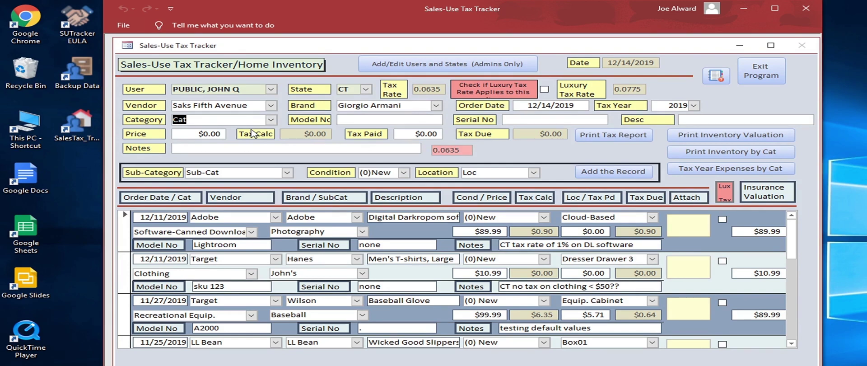
type("Clothing")
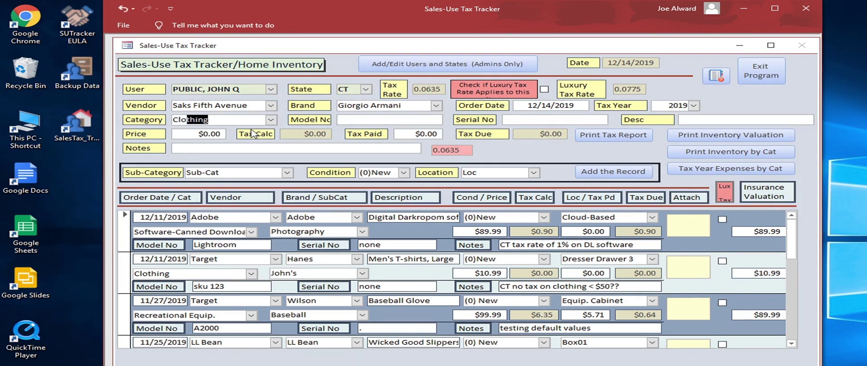
key("Tab")
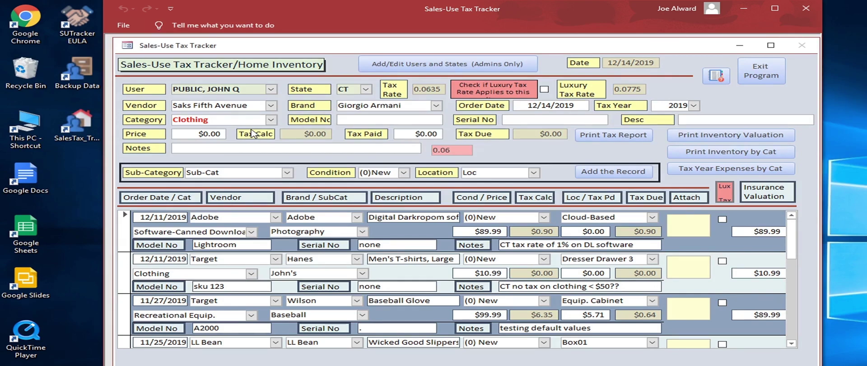
Step: Enter model SKU 12345, serial none, description 'Crewneck Sweater with Snowflake' and price $1,195.00
type("SKU 12345")
key("Tab")
type("none")
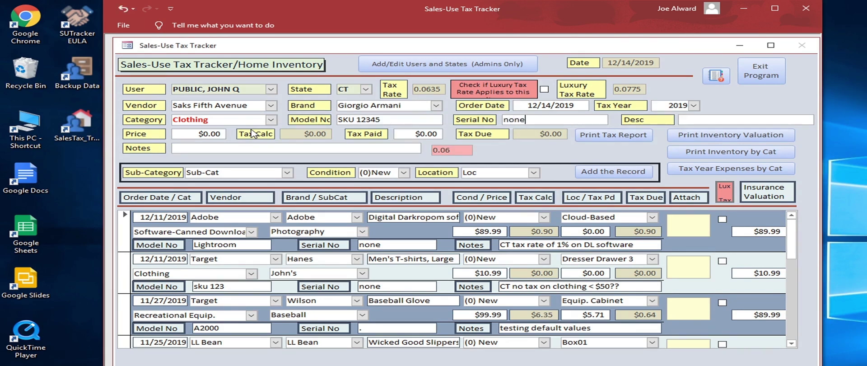
key("Tab")
type("Crew")
type("ned")
type("k Swea")
type("ter")
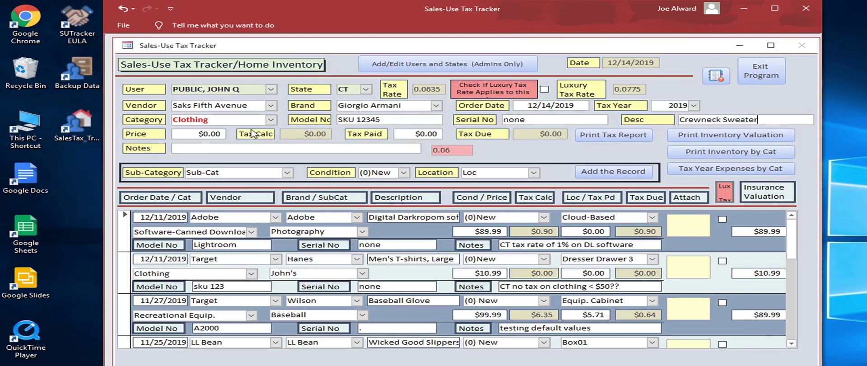
type(" with Snowflake")
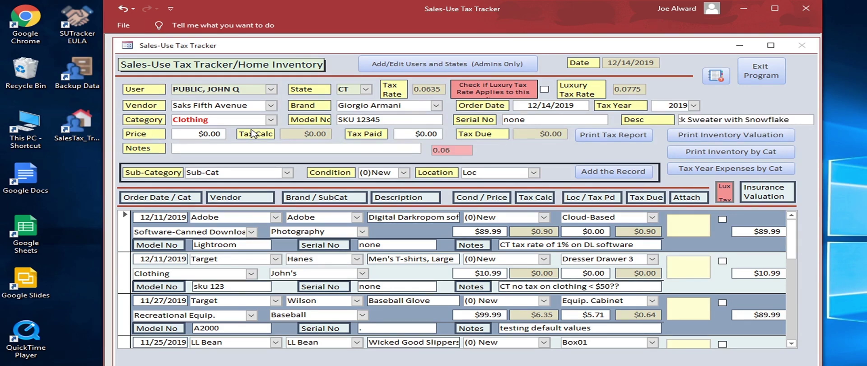
key("Tab")
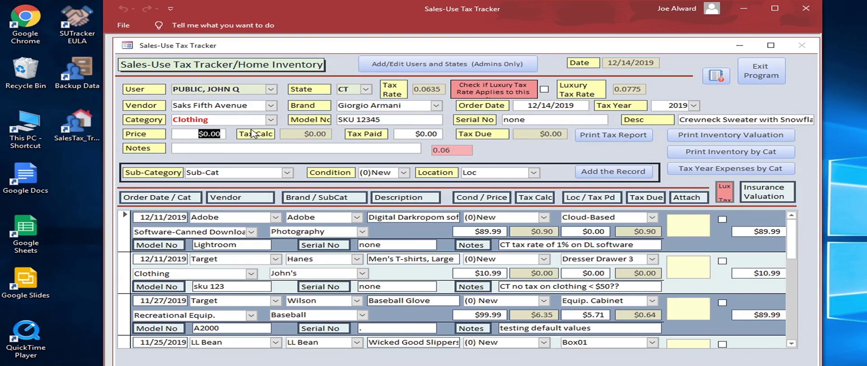
type("1195")
left_click(253, 134)
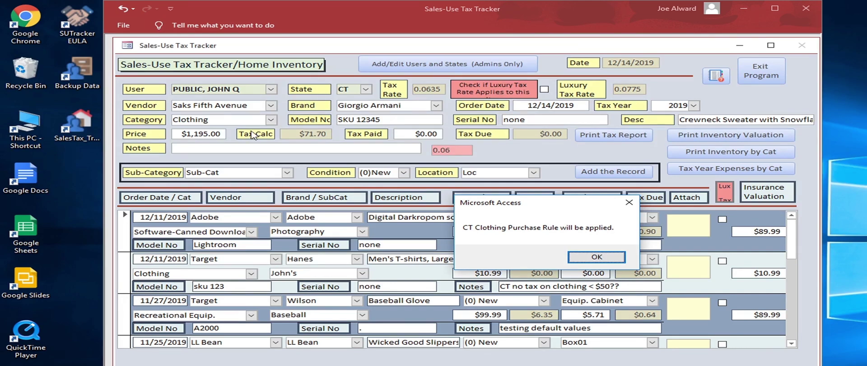
Step: Dismiss the CT clothing and luxury tax notices and tick Luxury Tax Rate, giving 0.0775 tax of $92.61
left_click(584, 257)
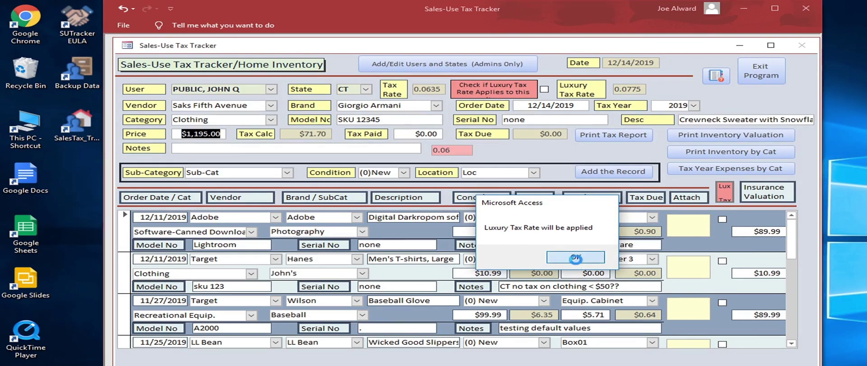
left_click(576, 258)
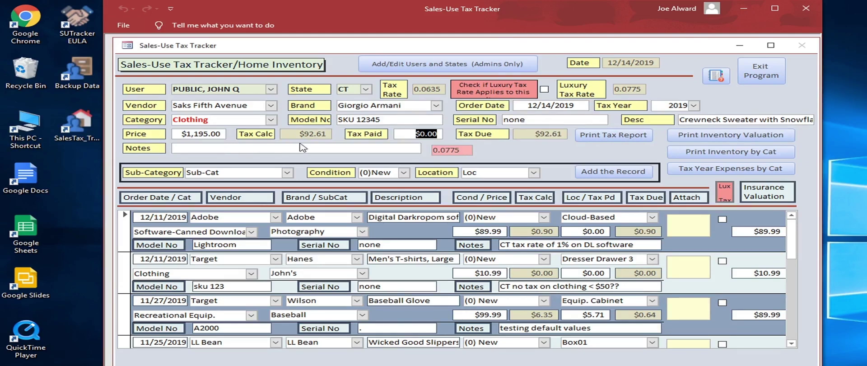
left_click(544, 90)
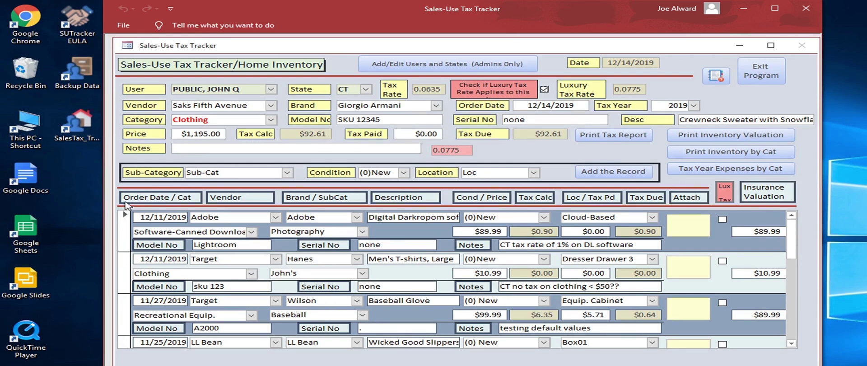
Step: Enter 47.80 as the sweater's Tax Paid, reducing tax due to $44.81
double_click(427, 133)
type("47.80")
key("Tab")
key("Tab")
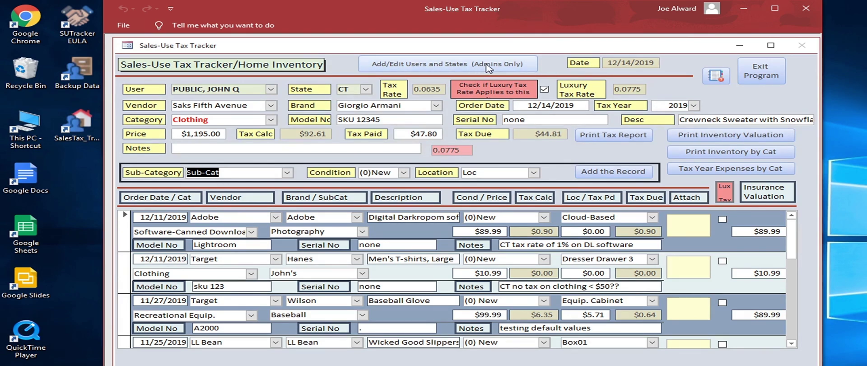
Step: Set the sub-category to Sweaters and add it to the sub-category list
type("Sweate3rs")
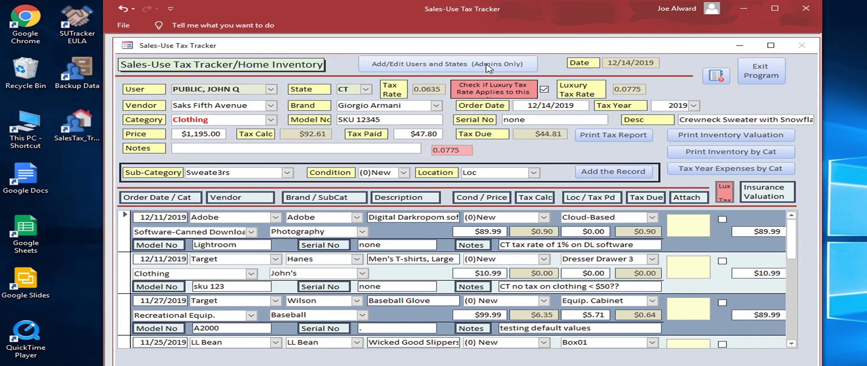
key("BackSpace")
key("BackSpace")
key("BackSpace")
type("rs")
key("Tab")
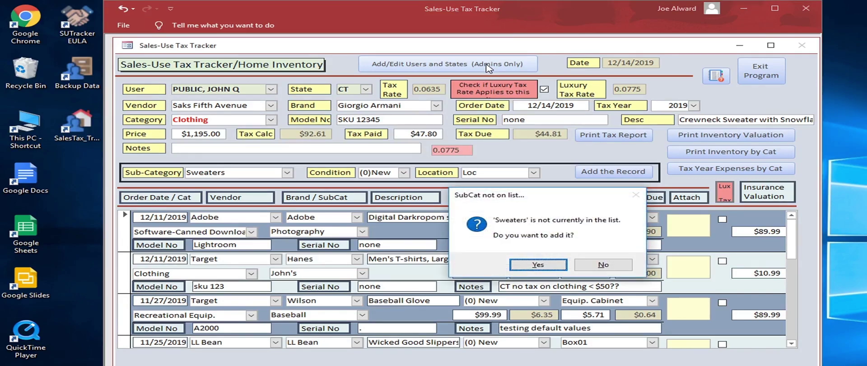
key("Return")
Step: Leave Condition unchanged, set location 'Dresser Drawer 2', add it to the list, and save the record
key("Tab")
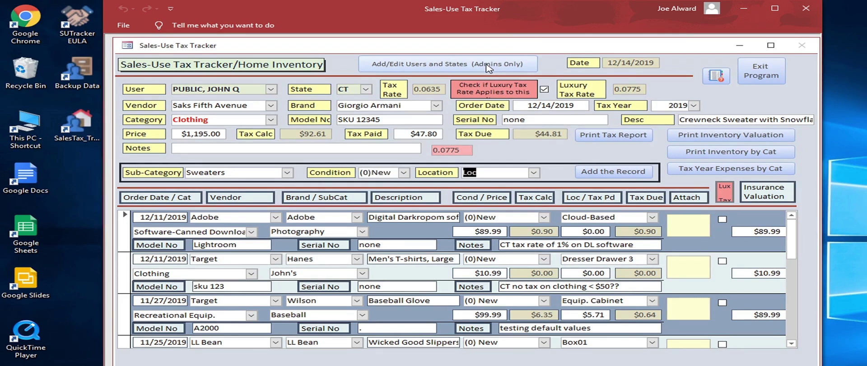
type("Dresser ")
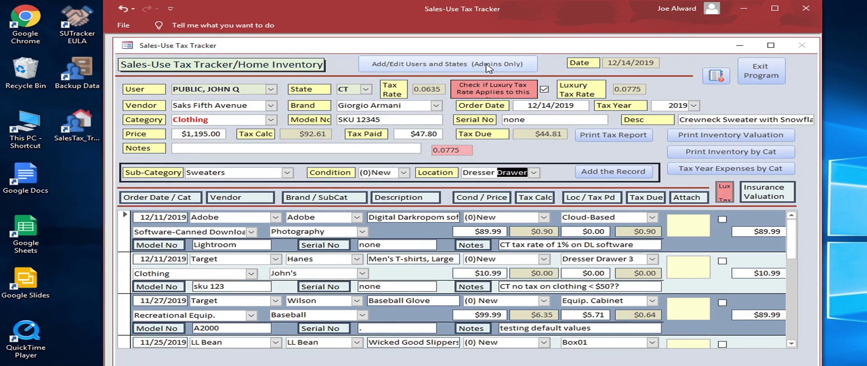
type("Drawer 2")
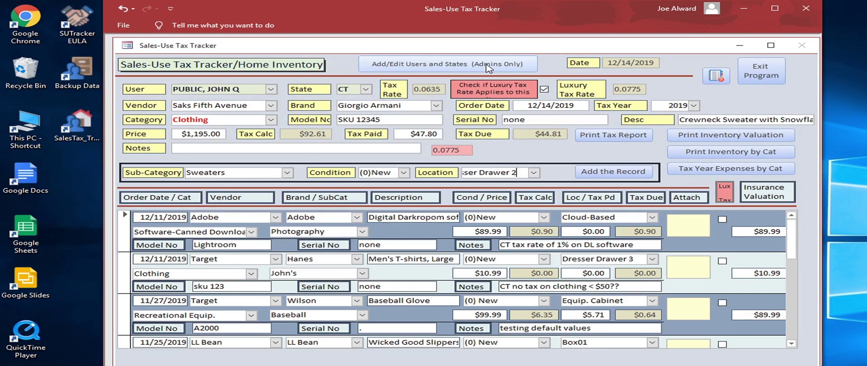
key("Tab")
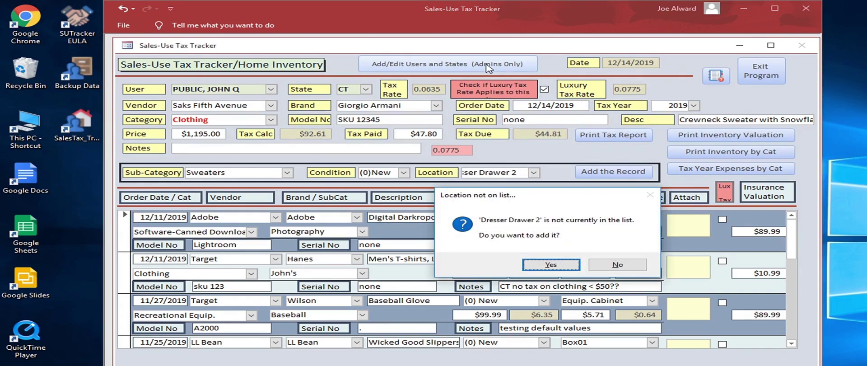
key("Return")
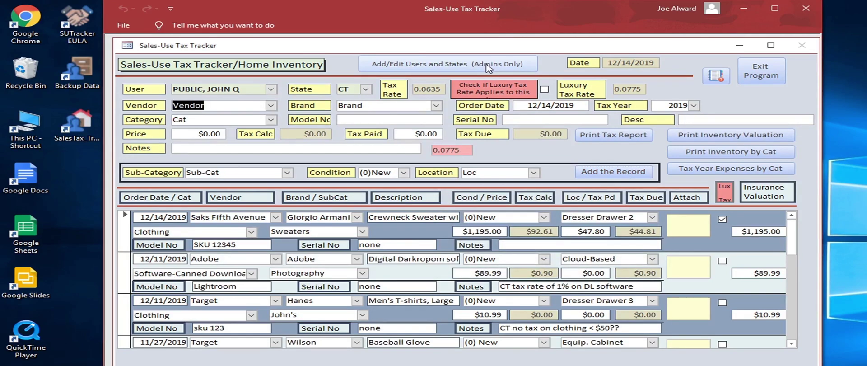